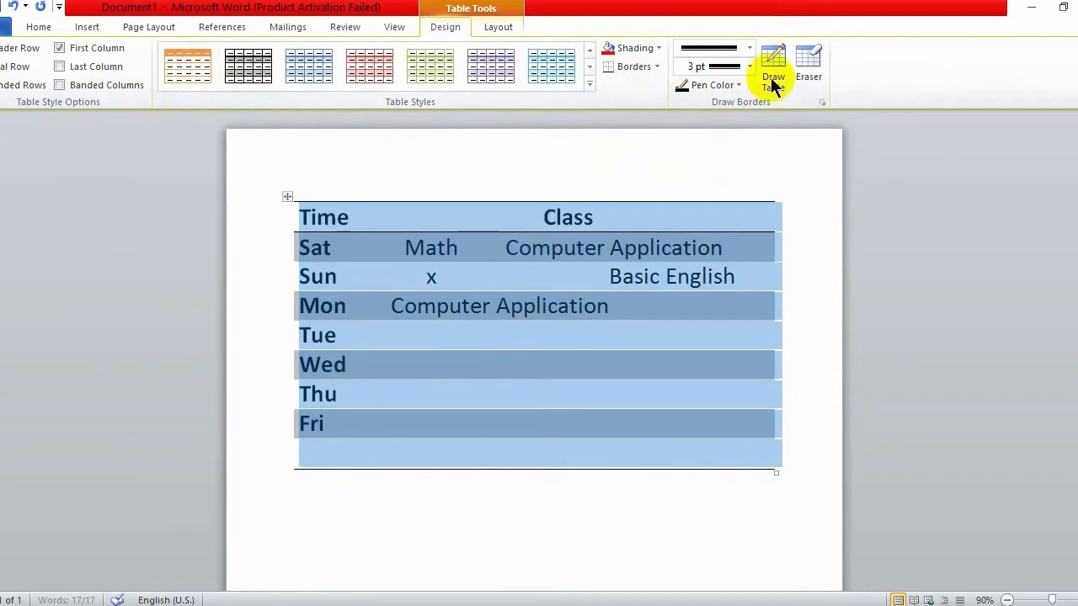
Apply the light-blue banded style from the Table Styles gallery to the routine table
{"action": "left_click", "coordinate": [773, 76]}
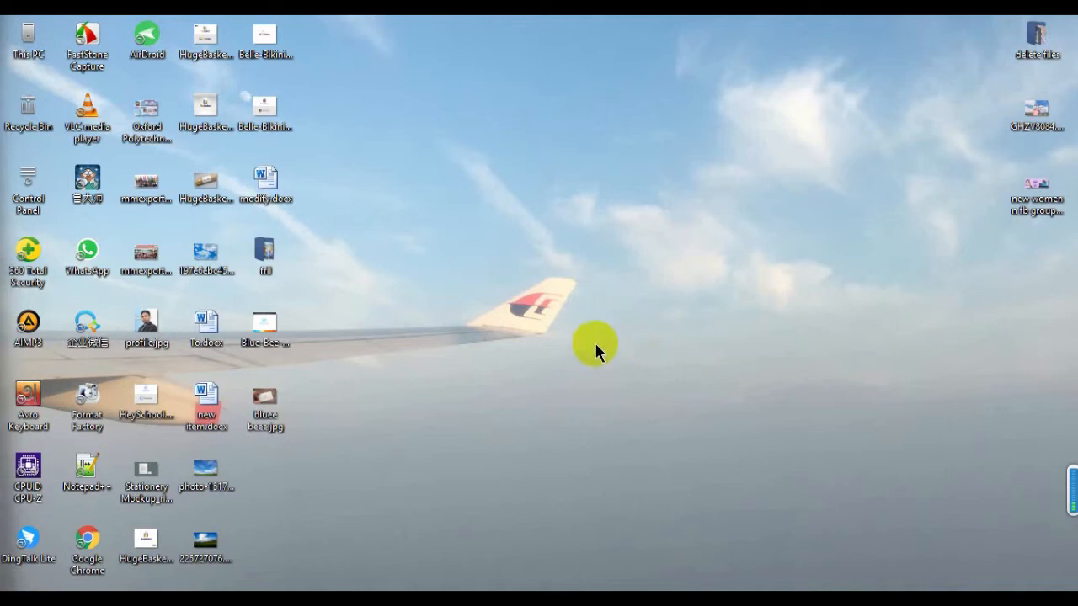
Launch Microsoft Word 2010 from the taskbar to get a new blank Document1
{"action": "left_click", "coordinate": [570, 598]}
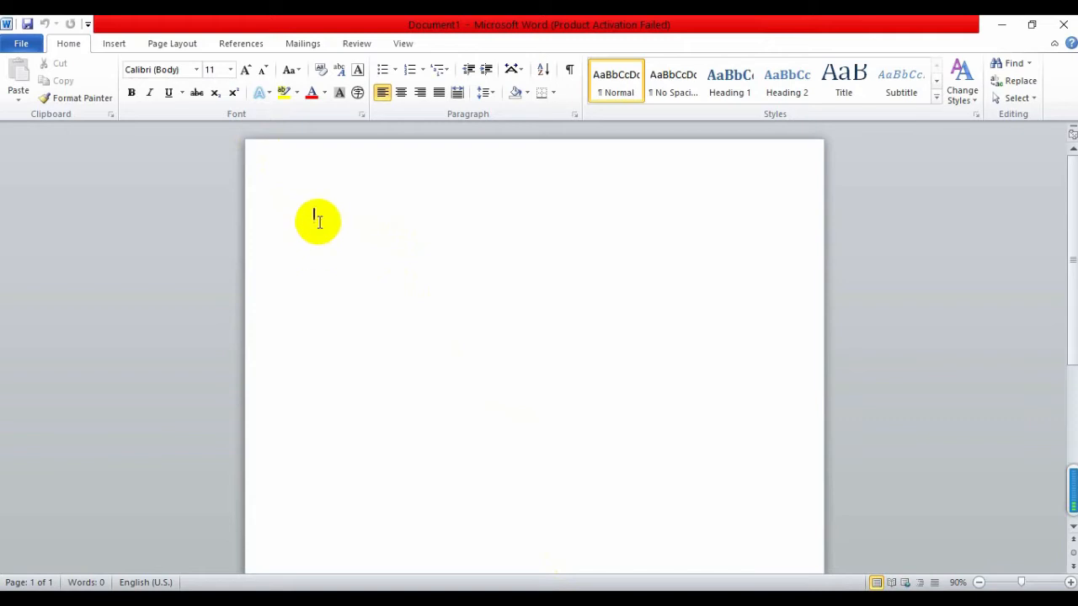
{"action": "type", "text": "1"}
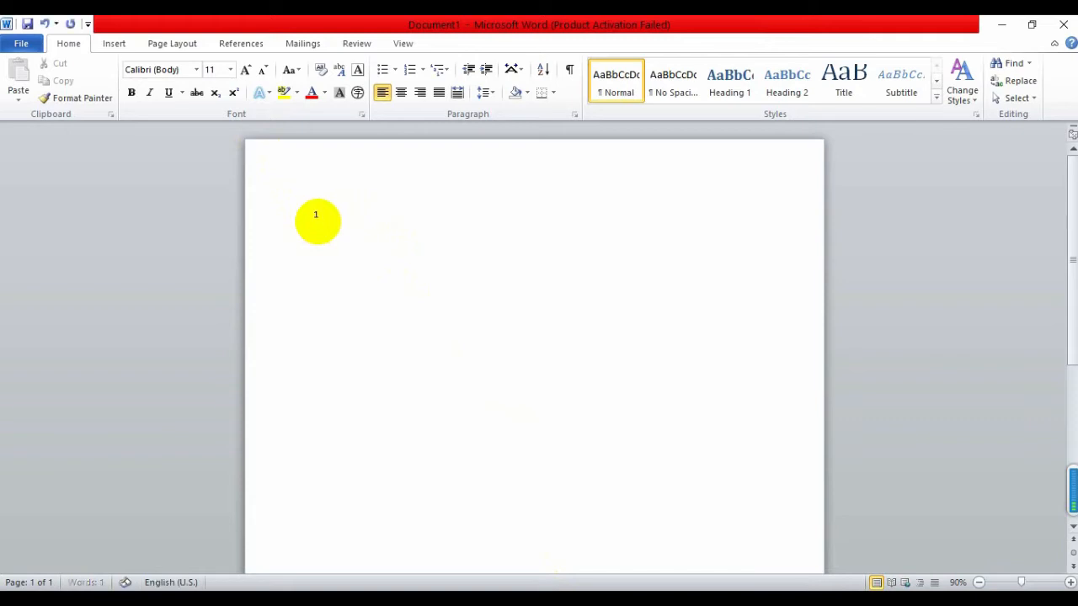
{"action": "key", "text": "Return"}
{"action": "type", "text": "21 245"}
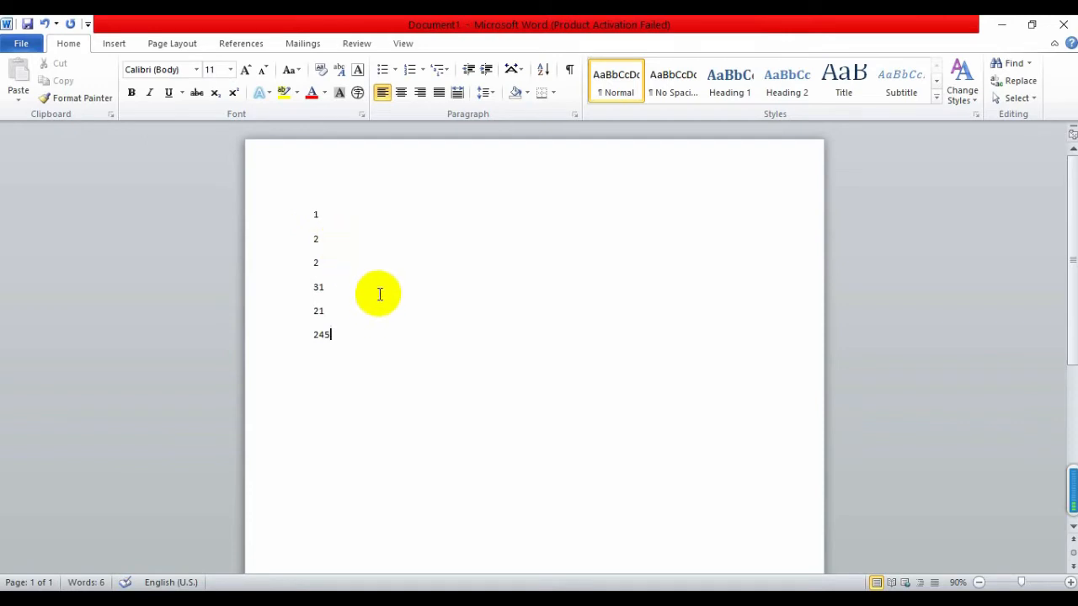
{"action": "key", "text": "ctrl+a"}
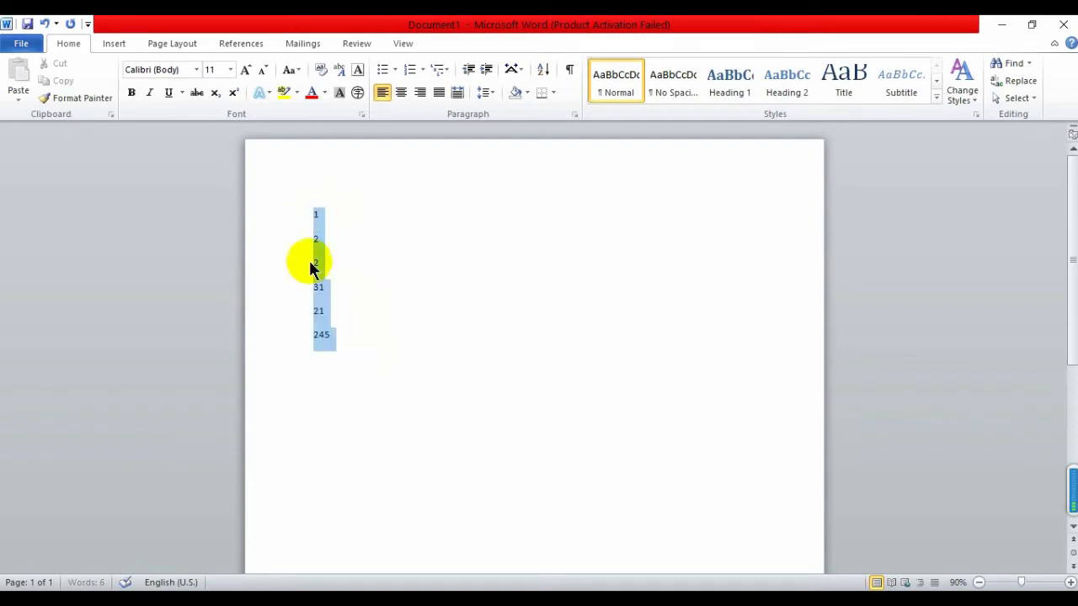
{"action": "key", "text": "Delete"}
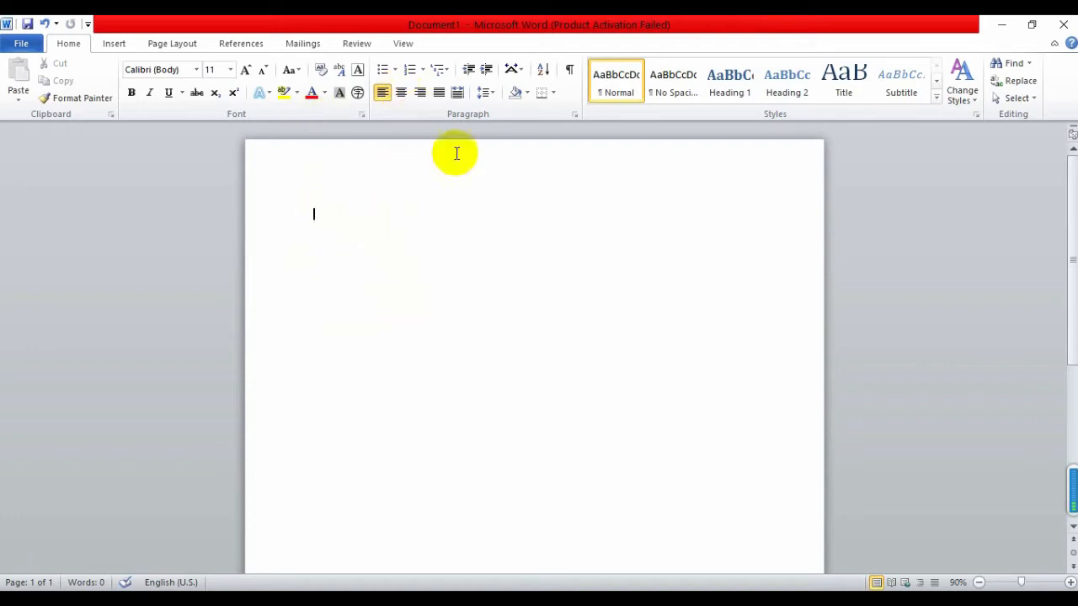
Browse the bullet, numbering and multilevel list styles, then start a checkmark-bulleted list
{"action": "left_click", "coordinate": [394, 70]}
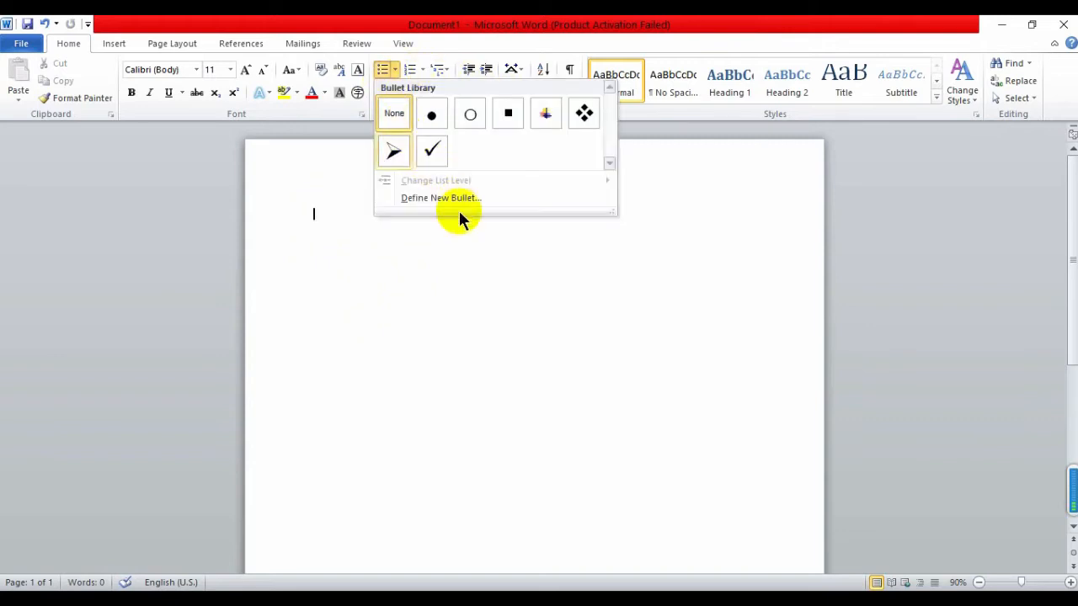
{"action": "left_click", "coordinate": [423, 70]}
{"action": "left_click", "coordinate": [444, 70]}
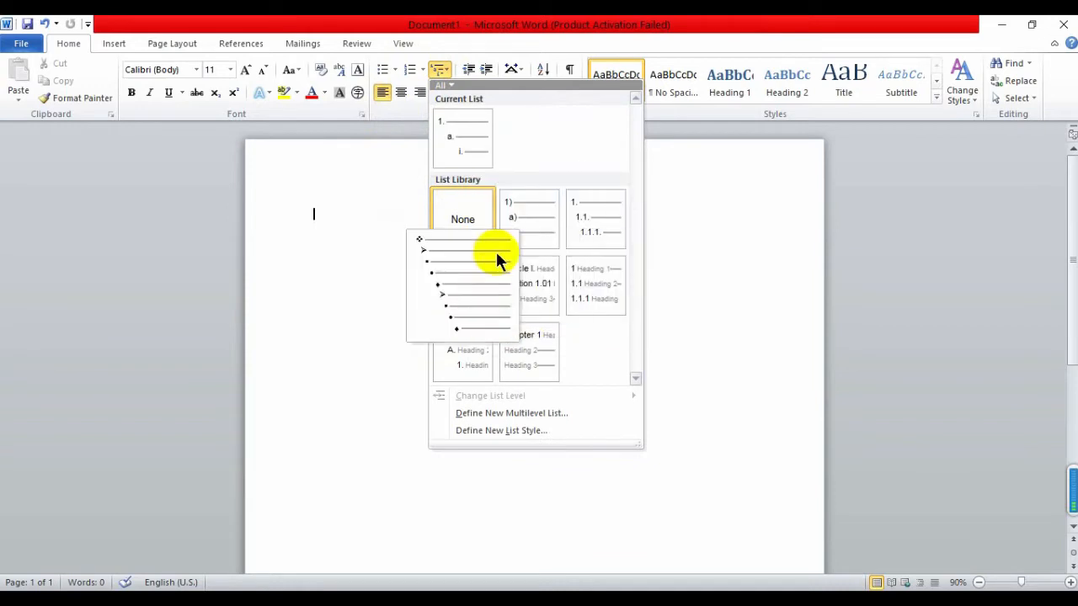
{"action": "left_click", "coordinate": [395, 69]}
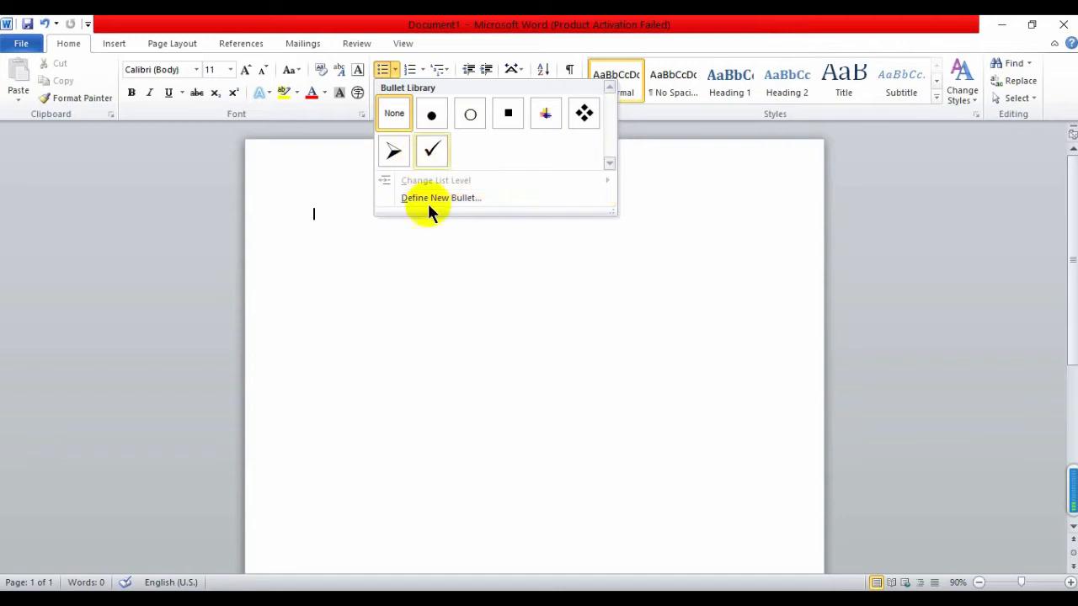
{"action": "left_click", "coordinate": [432, 153]}
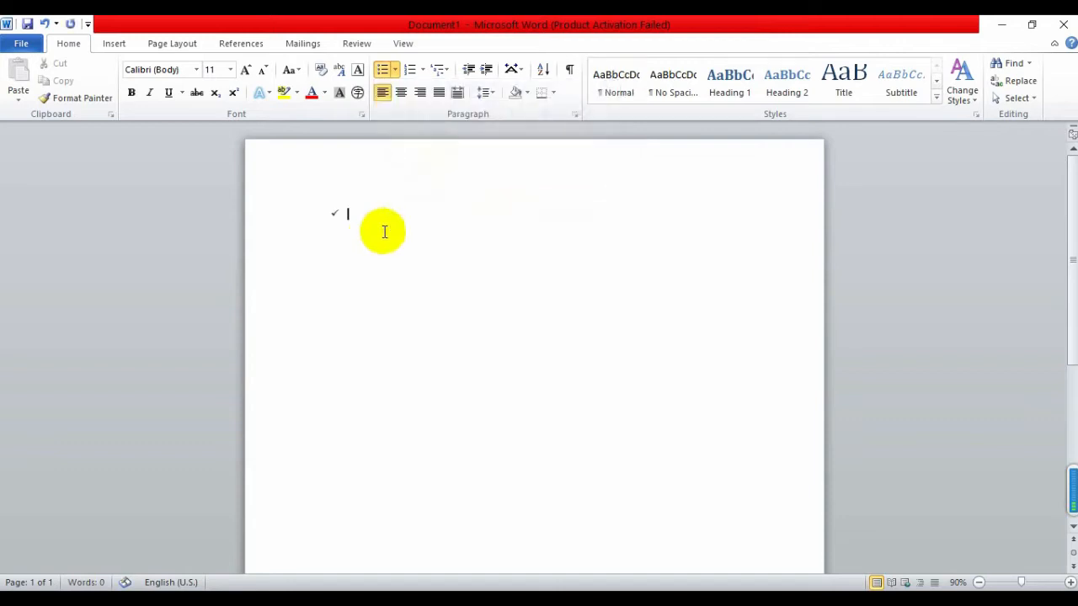
Set font size 20 and type bullets 'This is Computer class' and 'This is another Class'
{"action": "left_click", "coordinate": [230, 69]}
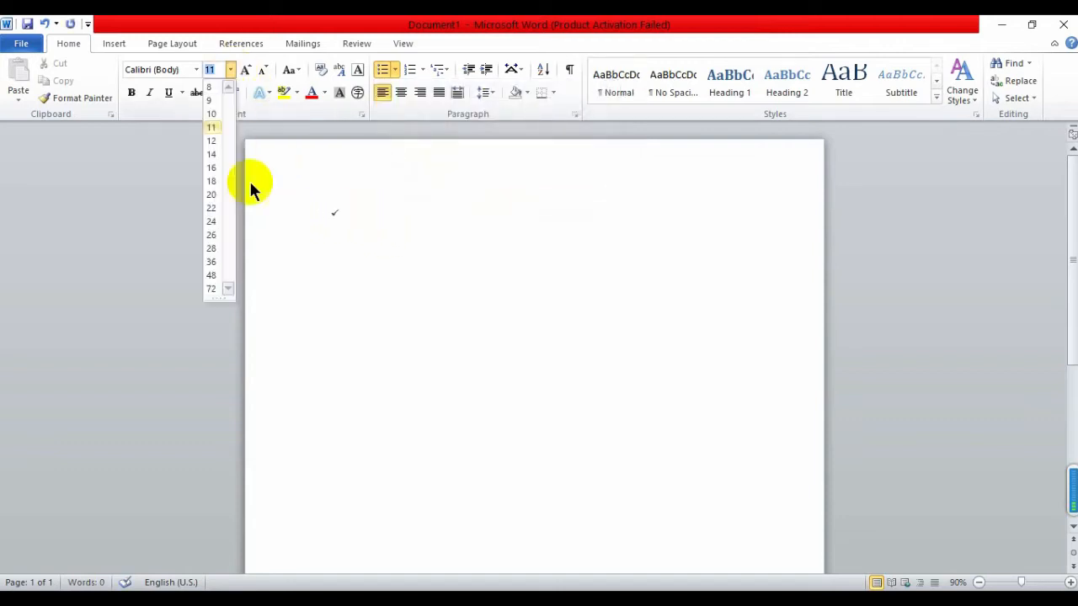
{"action": "left_click", "coordinate": [211, 195]}
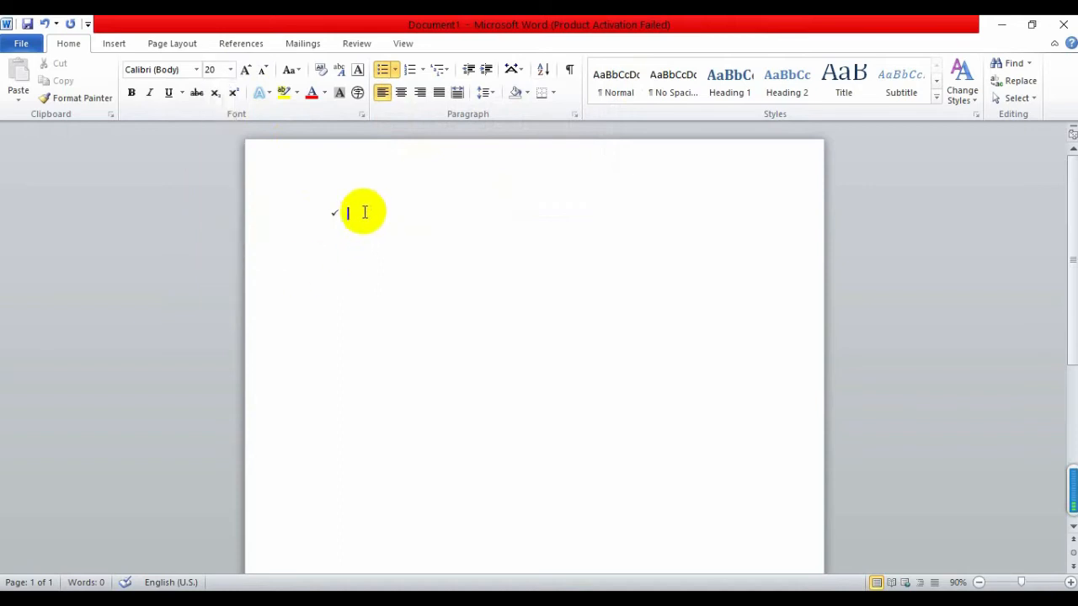
{"action": "type", "text": "This is Computer class"}
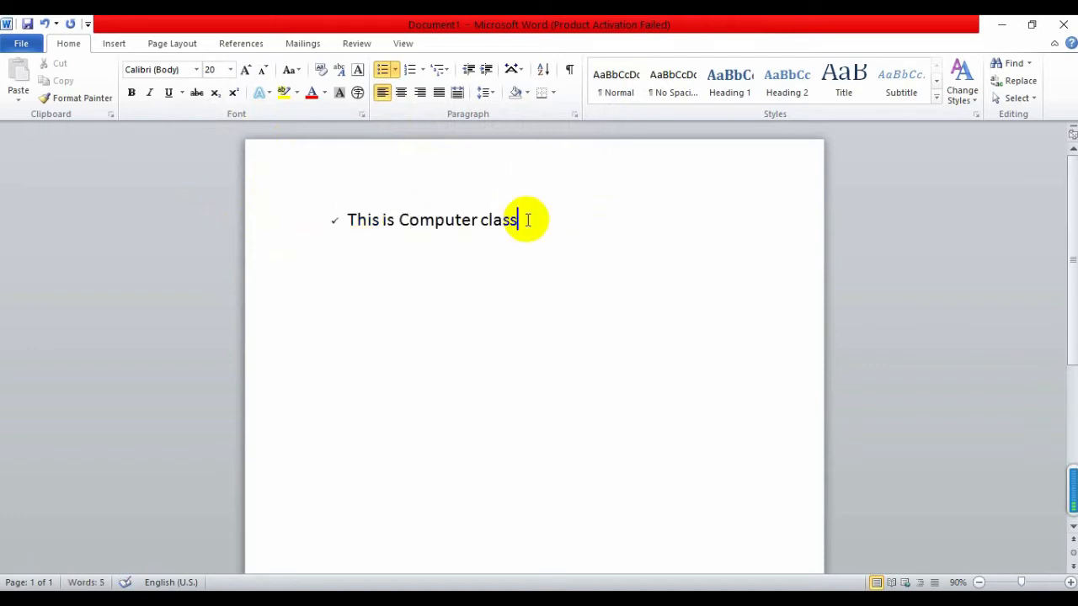
{"action": "key", "text": "Return"}
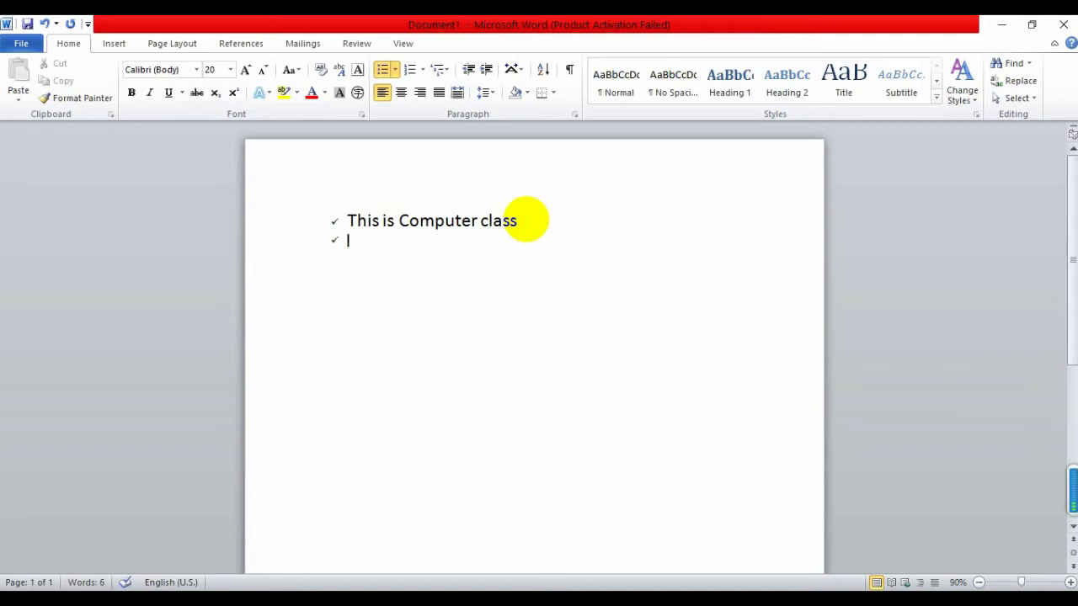
{"action": "type", "text": "This is"}
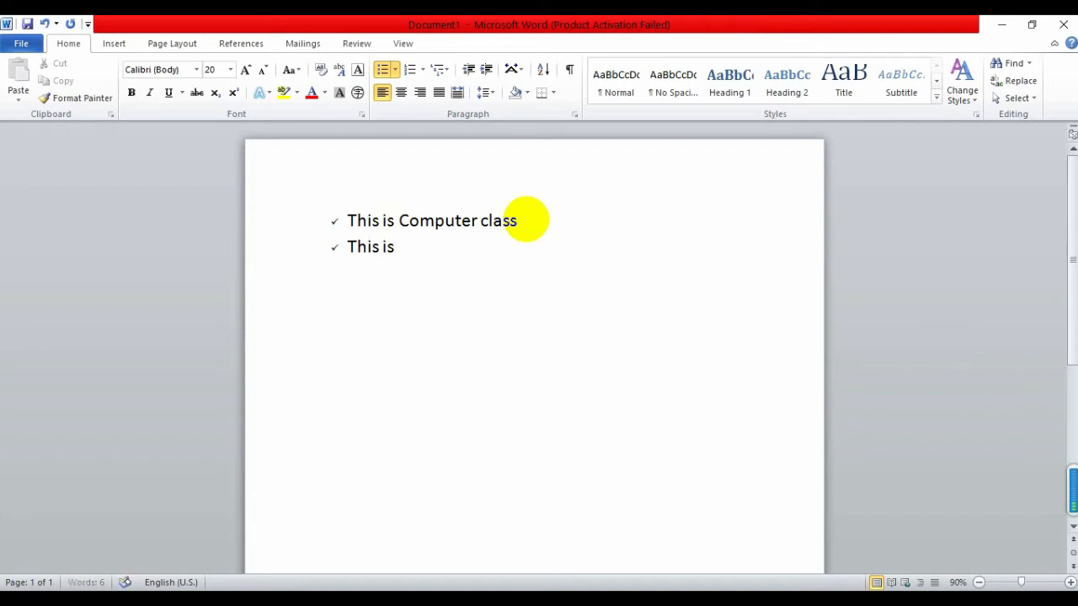
{"action": "type", "text": " another "}
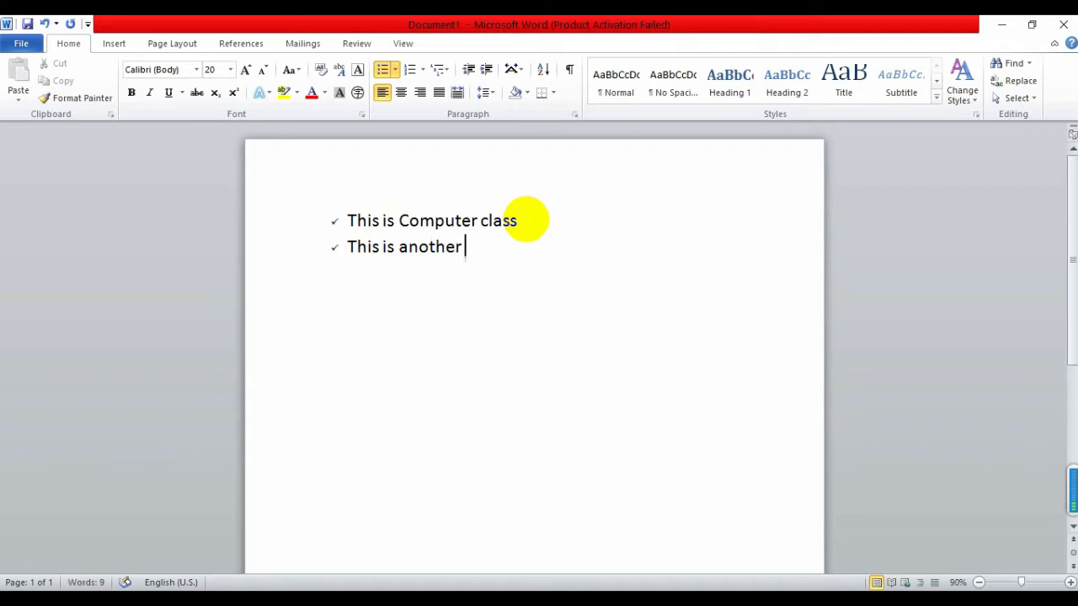
{"action": "type", "text": "Class"}
Restore the bulleted line and add the items 'Help' and 'yes' to the list
{"action": "key", "text": "Return"}
{"action": "key", "text": "Return"}
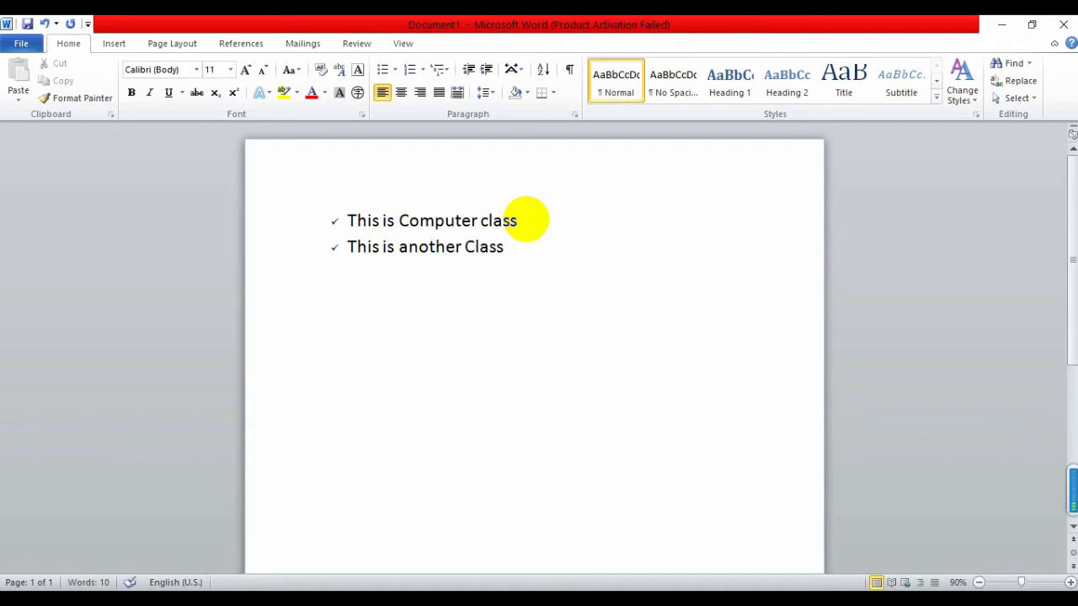
{"action": "key", "text": "BackSpace"}
{"action": "key", "text": "Return"}
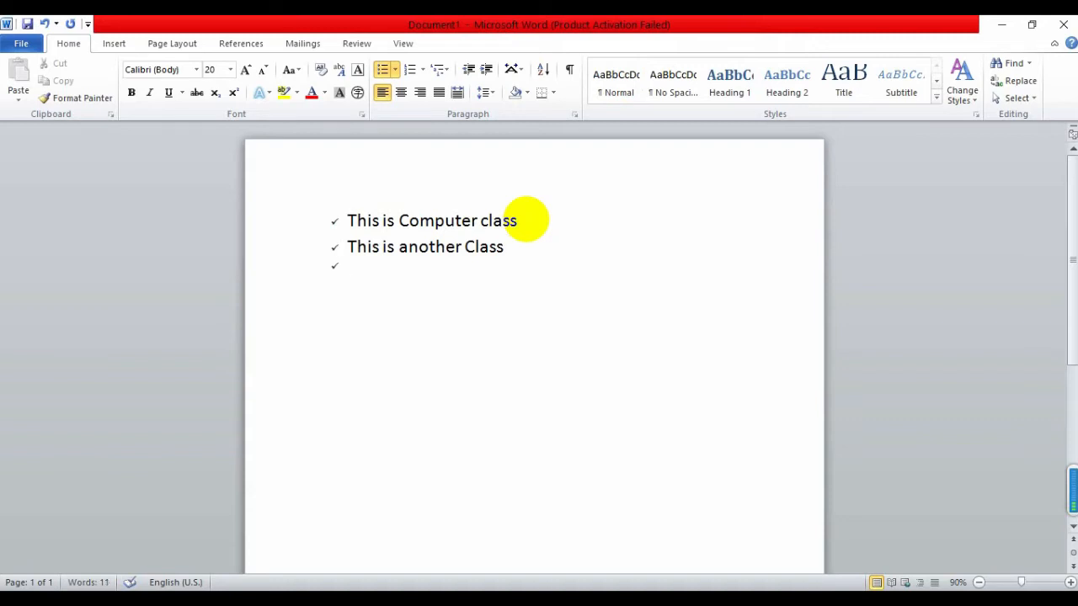
{"action": "type", "text": "Help"}
{"action": "key", "text": "Return"}
{"action": "type", "text": "yes"}
{"action": "key", "text": "Return"}
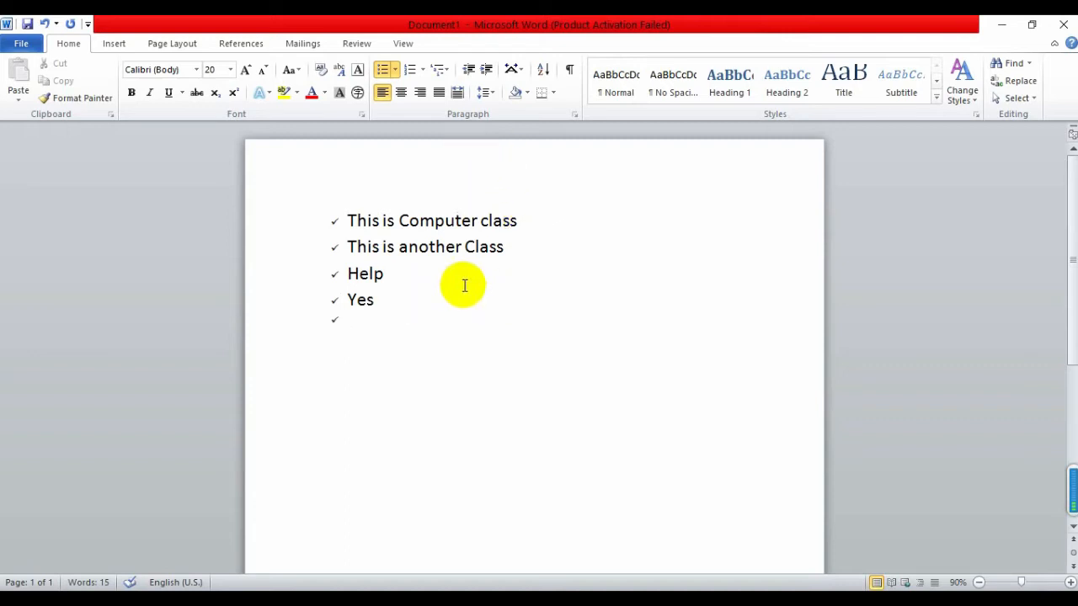
Swap the list's checkmarks for round, then square bullets, then view the numbering styles
{"action": "left_click", "coordinate": [395, 68]}
{"action": "left_click", "coordinate": [434, 166]}
{"action": "left_click", "coordinate": [395, 69]}
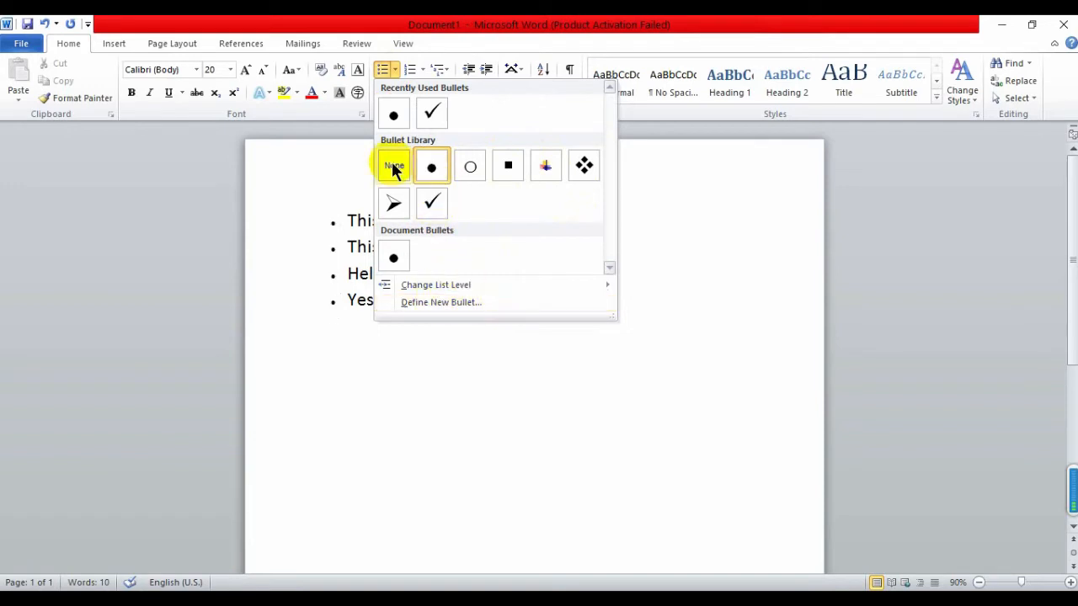
{"action": "left_click", "coordinate": [507, 166]}
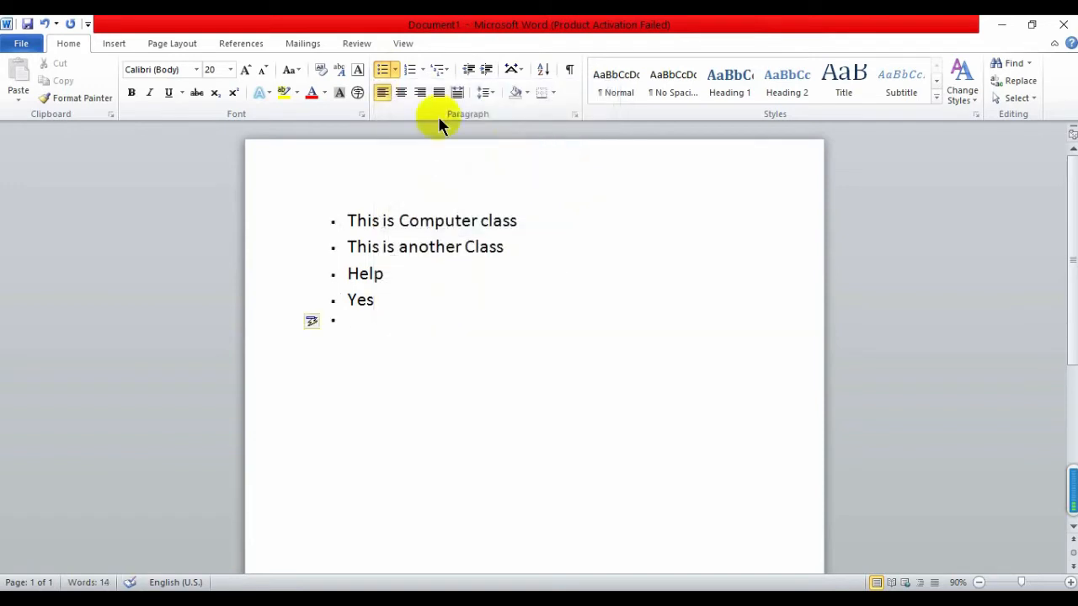
{"action": "left_click", "coordinate": [394, 70]}
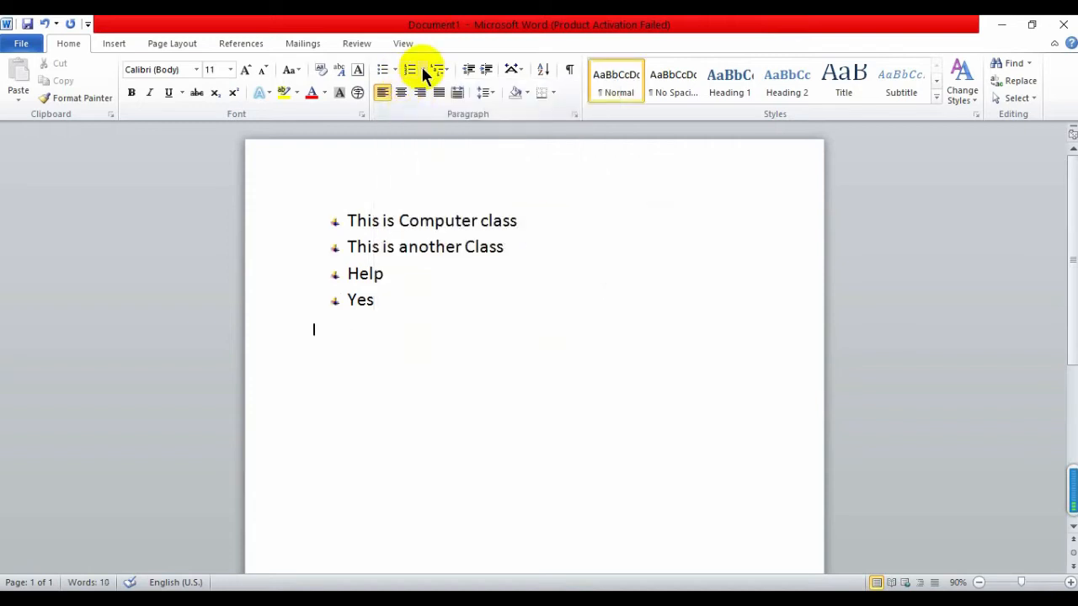
{"action": "left_click", "coordinate": [423, 72]}
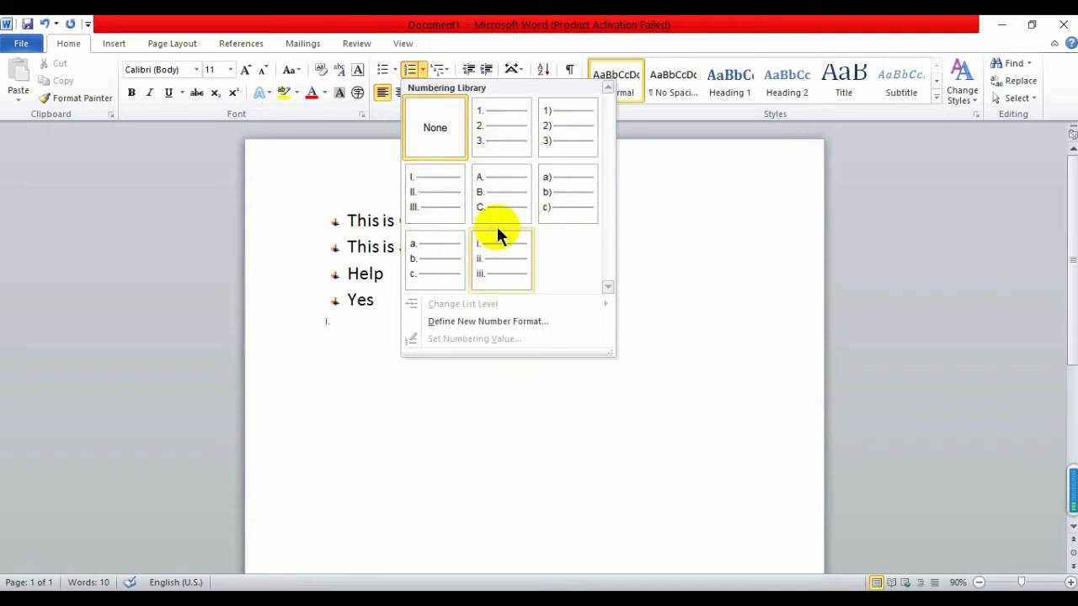
Add a 1. 2. 3. list: 'Hello world', a self-introduction, 'This is computer class', then select it
{"action": "left_click", "coordinate": [507, 135]}
{"action": "type", "text": "He"}
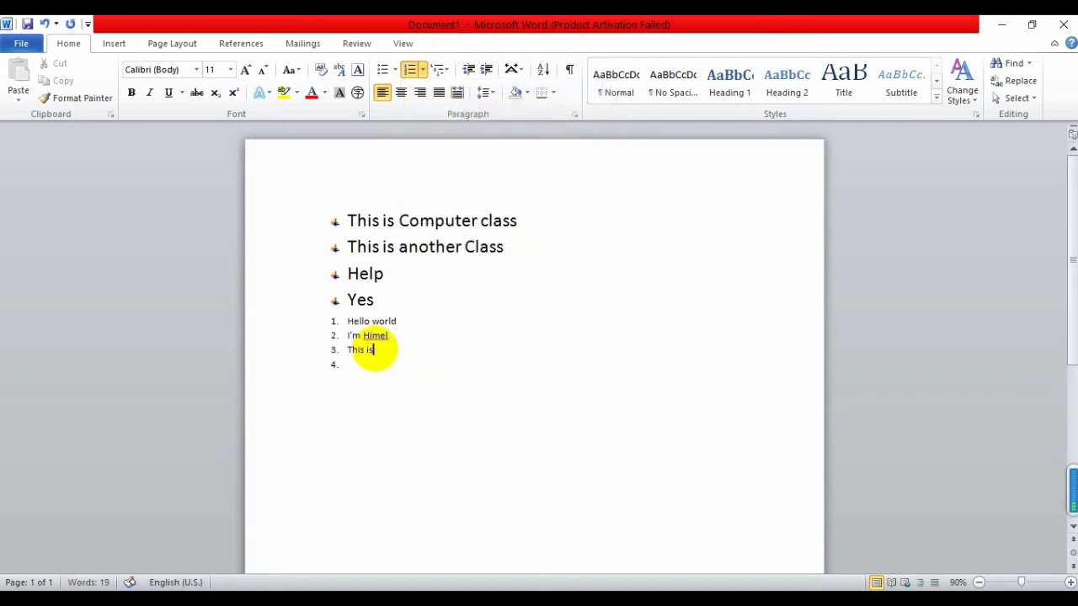
{"action": "type", "text": "omu"}
{"action": "key", "text": "BackSpace"}
{"action": "type", "text": "puter class"}
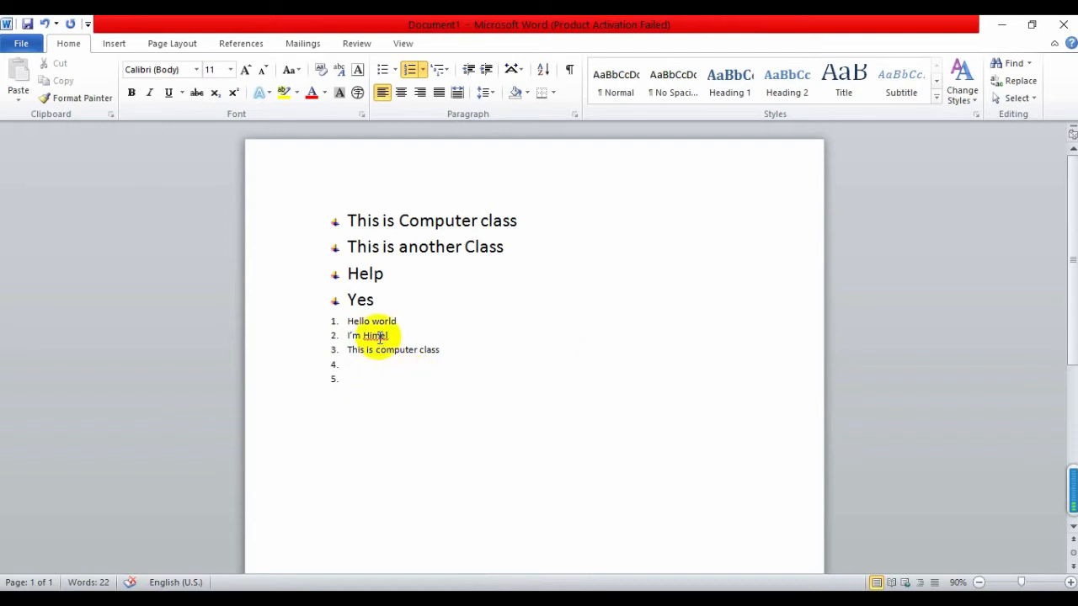
{"action": "left_click_drag", "start_coordinate": [356, 374], "coordinate": [339, 327]}
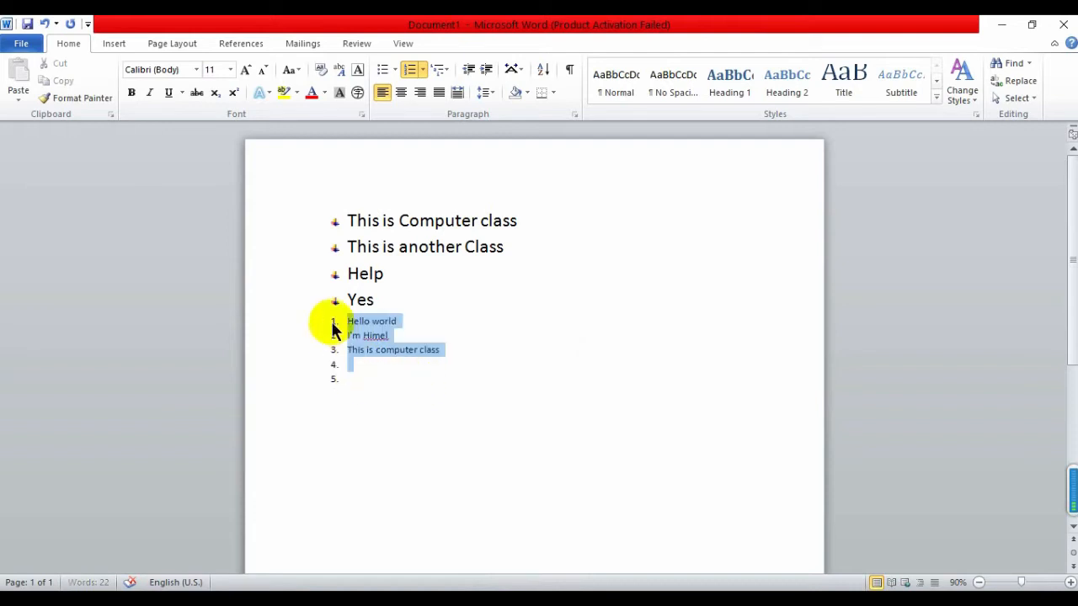
{"action": "left_click", "coordinate": [422, 70]}
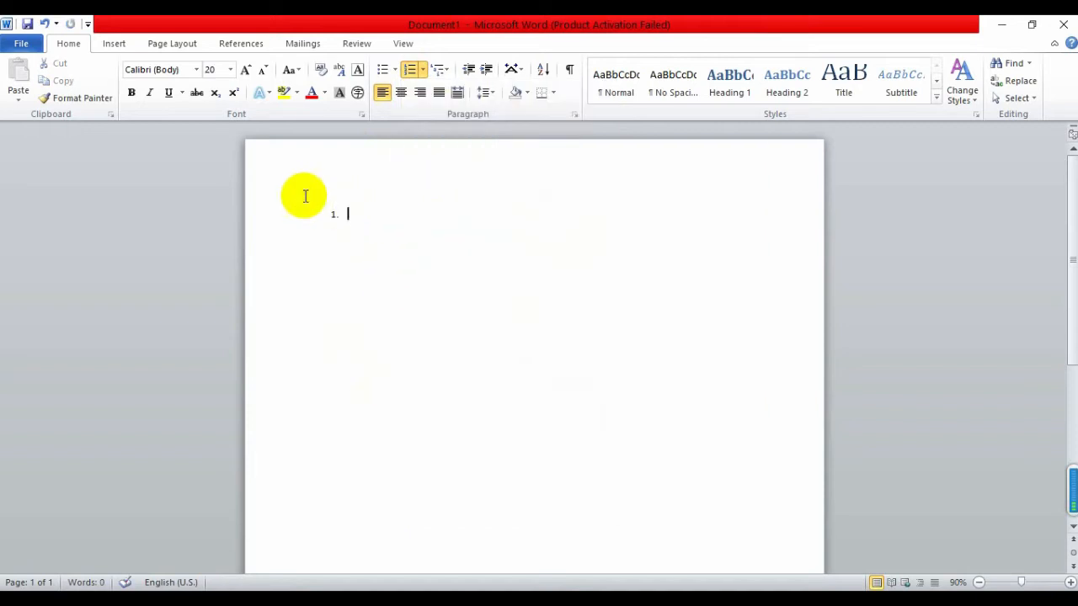
Remove the numbering from the empty line and set the font size to 24
{"action": "key", "text": "BackSpace"}
{"action": "left_click", "coordinate": [230, 69]}
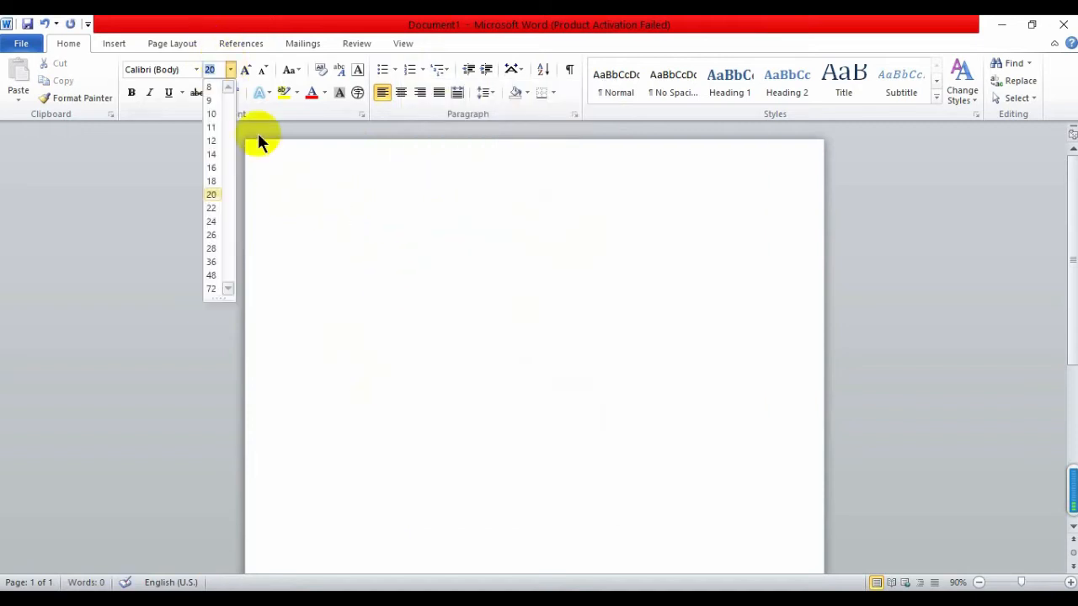
{"action": "left_click", "coordinate": [217, 221]}
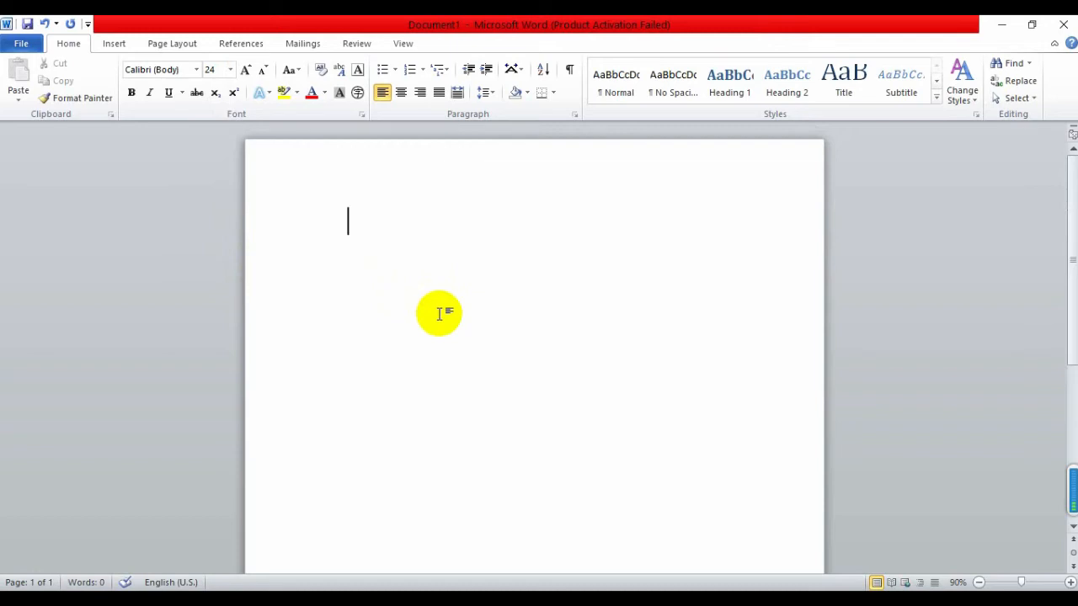
{"action": "left_click", "coordinate": [115, 43]}
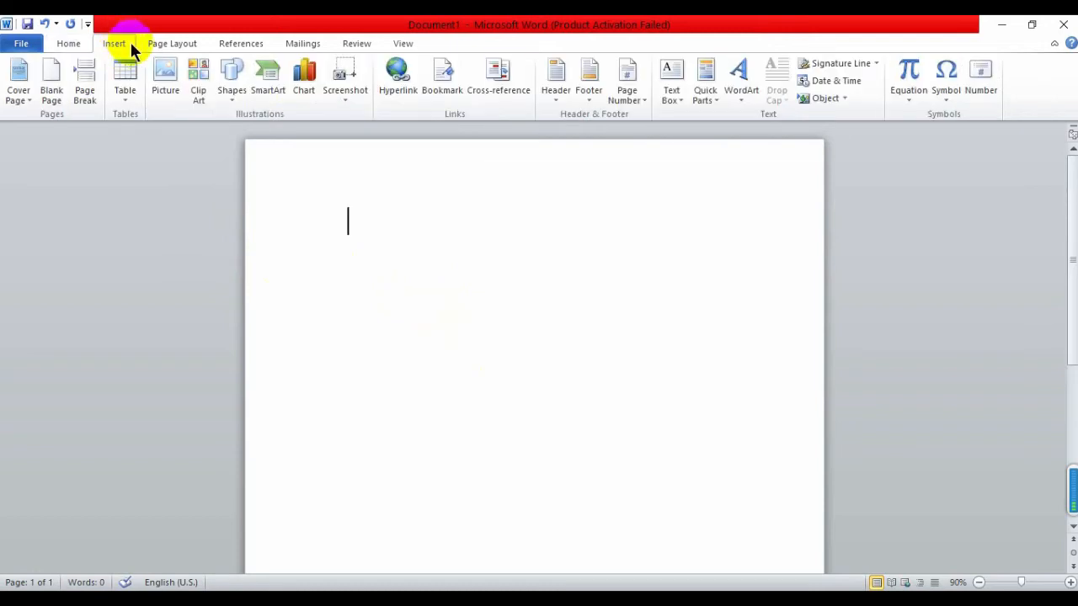
Look at the Insert Table dialog, cancel it, and reopen the table-size grid
{"action": "left_click", "coordinate": [125, 99]}
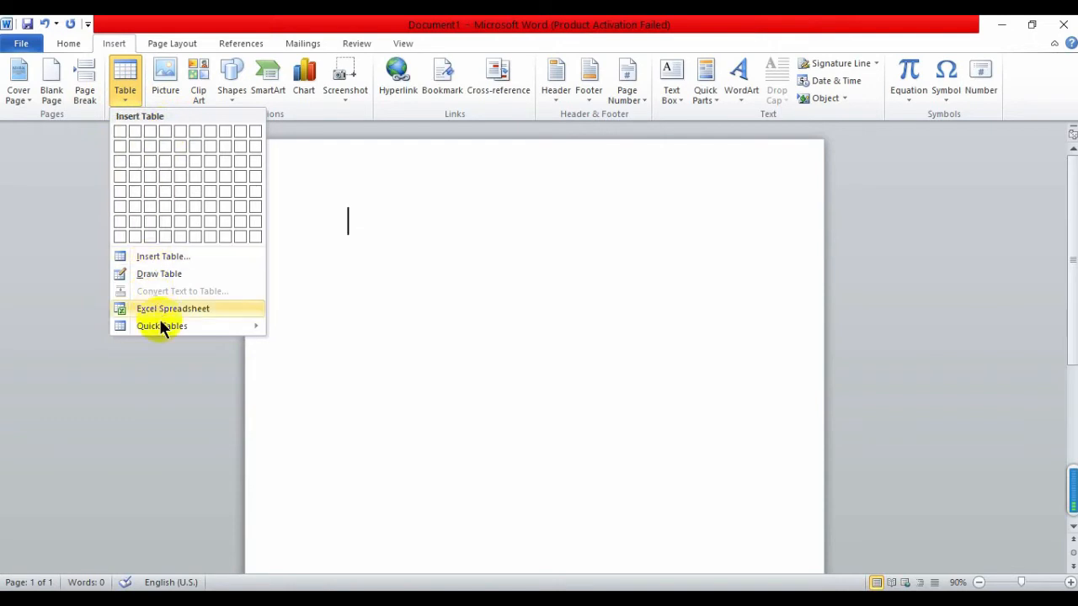
{"action": "left_click", "coordinate": [163, 257]}
{"action": "left_click_drag", "start_coordinate": [553, 201], "coordinate": [514, 187]}
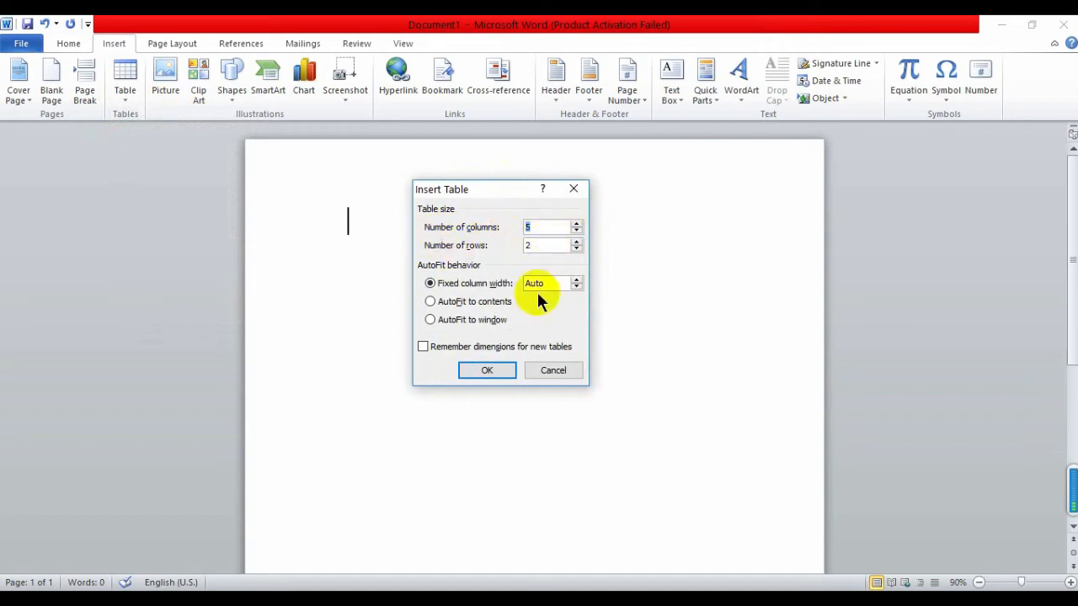
{"action": "key", "text": "Escape"}
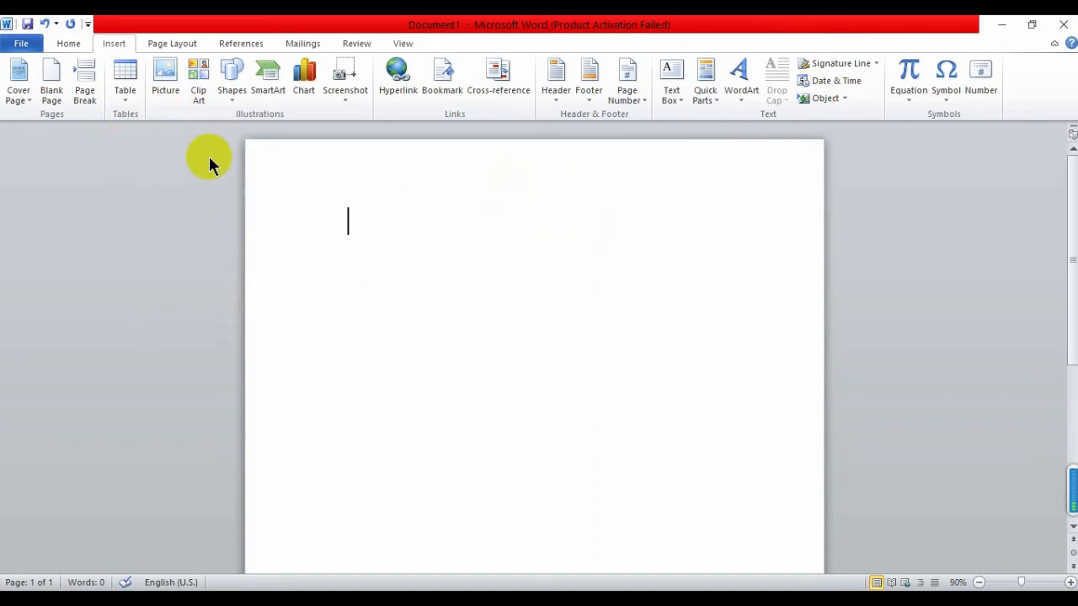
{"action": "left_click", "coordinate": [140, 84]}
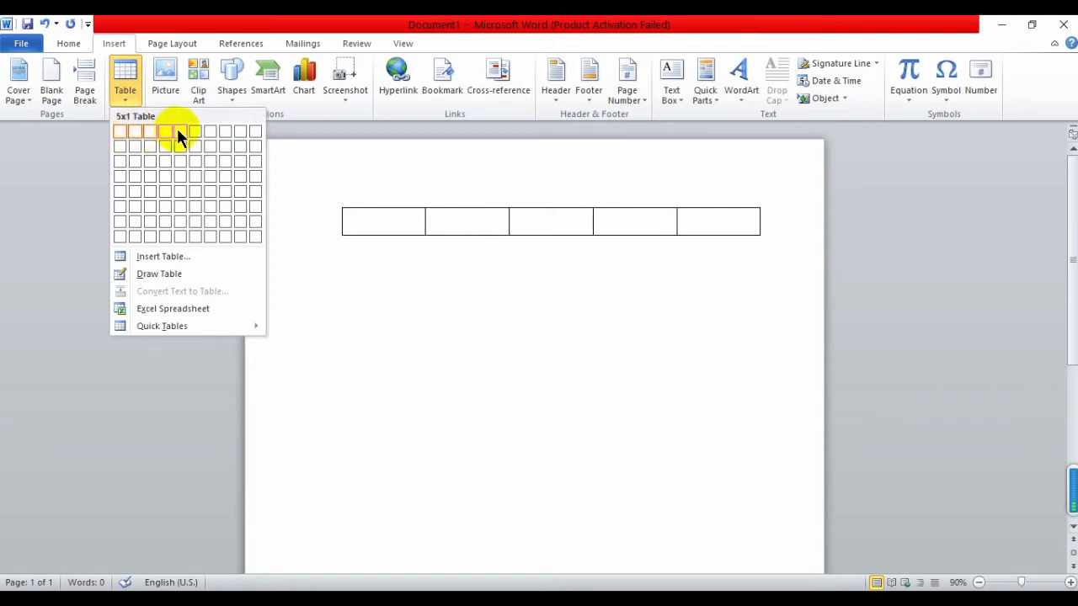
Insert an empty 5-column by 8-row table from the grid
{"action": "left_click", "coordinate": [182, 234]}
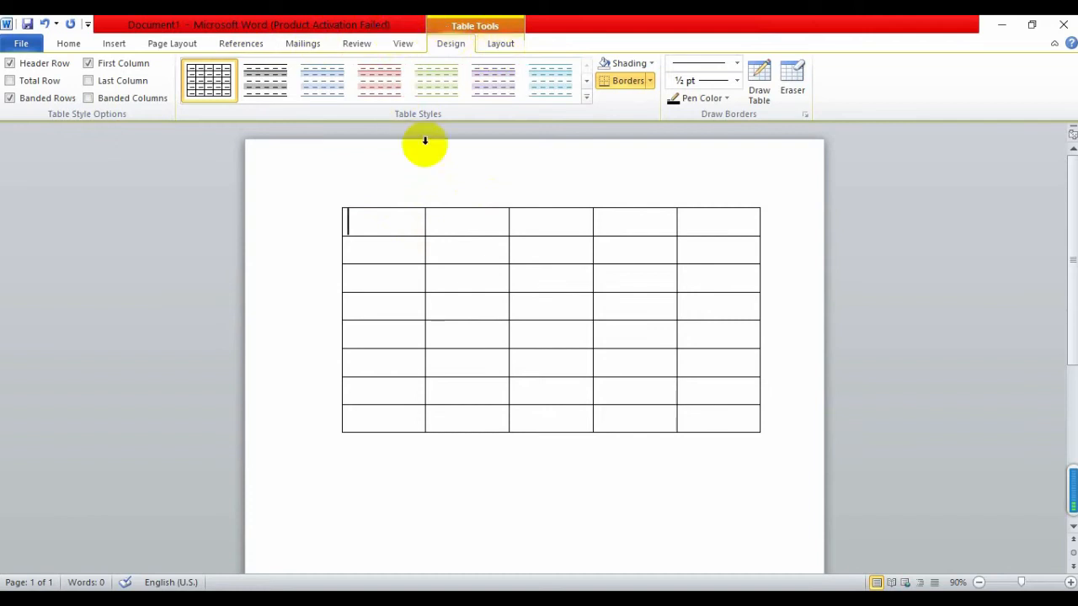
Try blue, red, green, purple and orange table styles, settling on the light-blue banded one
{"action": "left_click", "coordinate": [332, 91]}
{"action": "left_click", "coordinate": [372, 89]}
{"action": "left_click", "coordinate": [435, 82]}
{"action": "left_click", "coordinate": [507, 83]}
{"action": "left_click", "coordinate": [553, 82]}
{"action": "left_click", "coordinate": [586, 79]}
{"action": "left_click", "coordinate": [497, 86]}
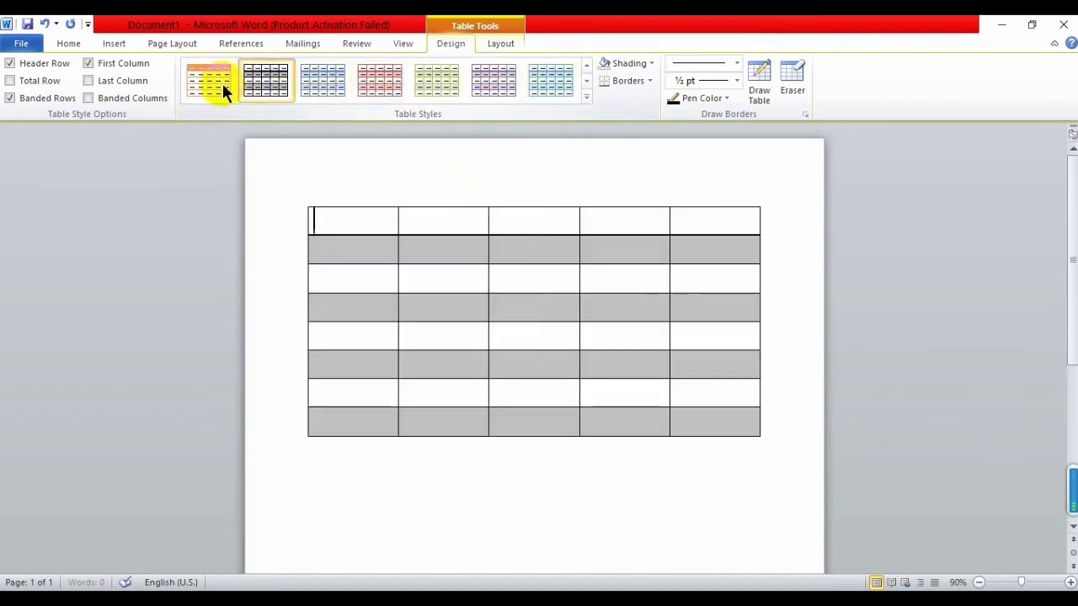
{"action": "left_click", "coordinate": [221, 82]}
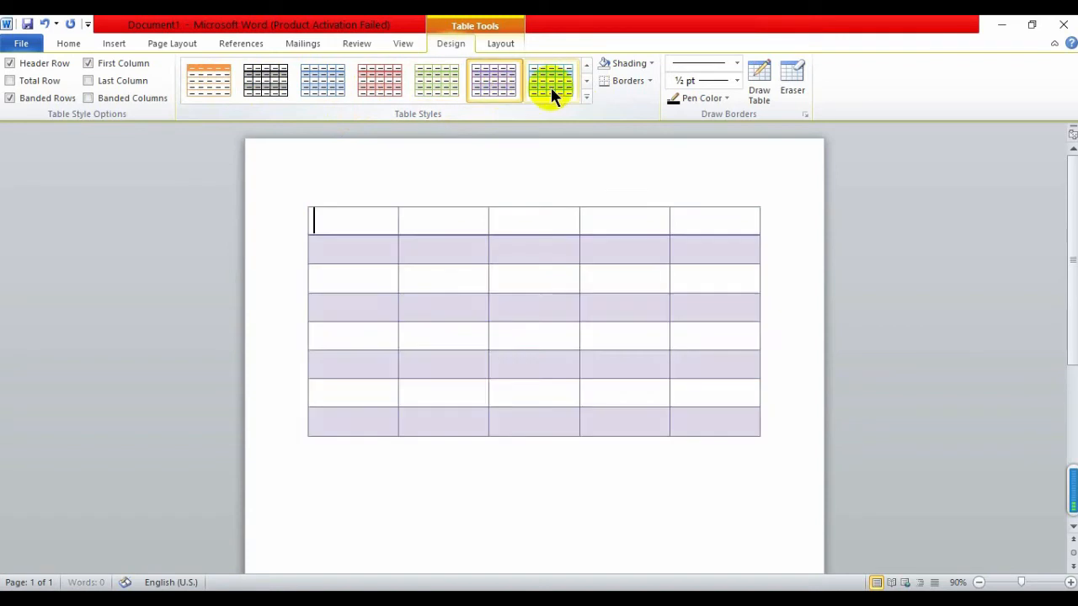
{"action": "left_click", "coordinate": [548, 81]}
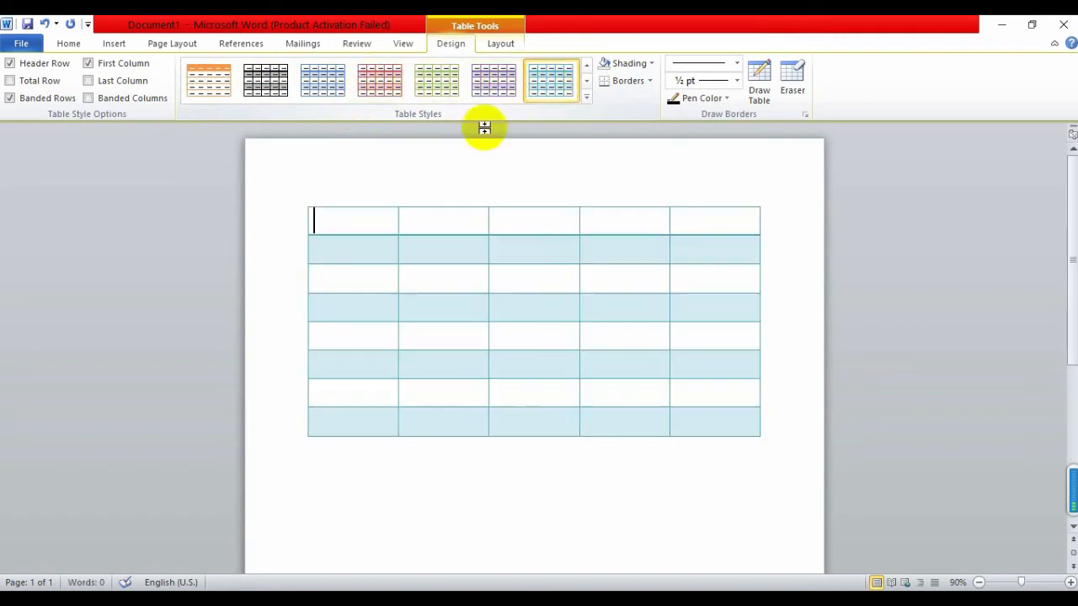
Set the border Pen Style to a double line and click into the top-left cell
{"action": "left_click", "coordinate": [737, 63]}
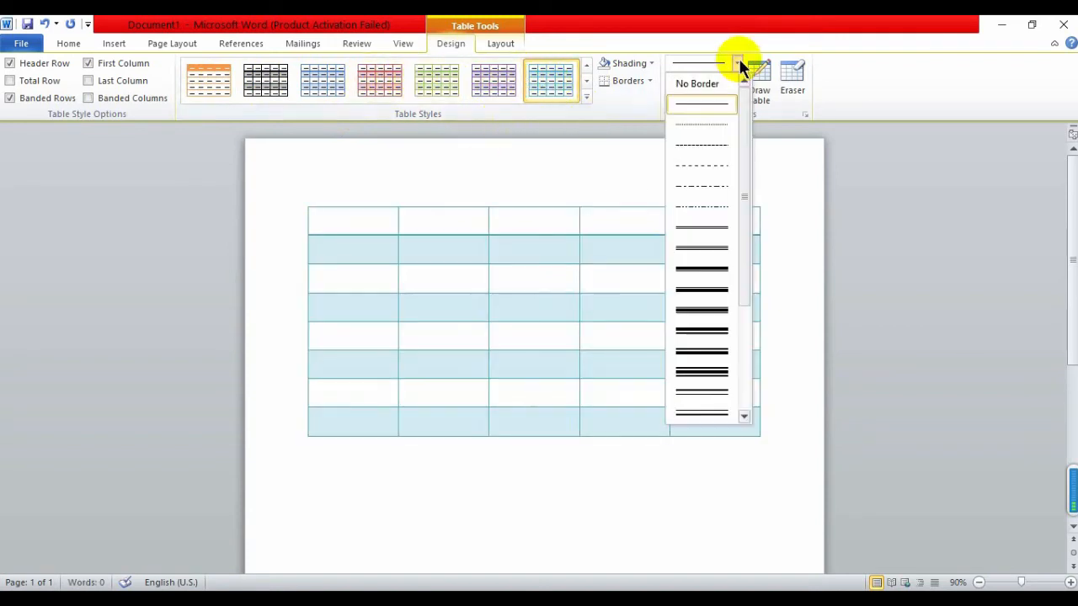
{"action": "left_click", "coordinate": [702, 241]}
{"action": "left_click", "coordinate": [330, 212]}
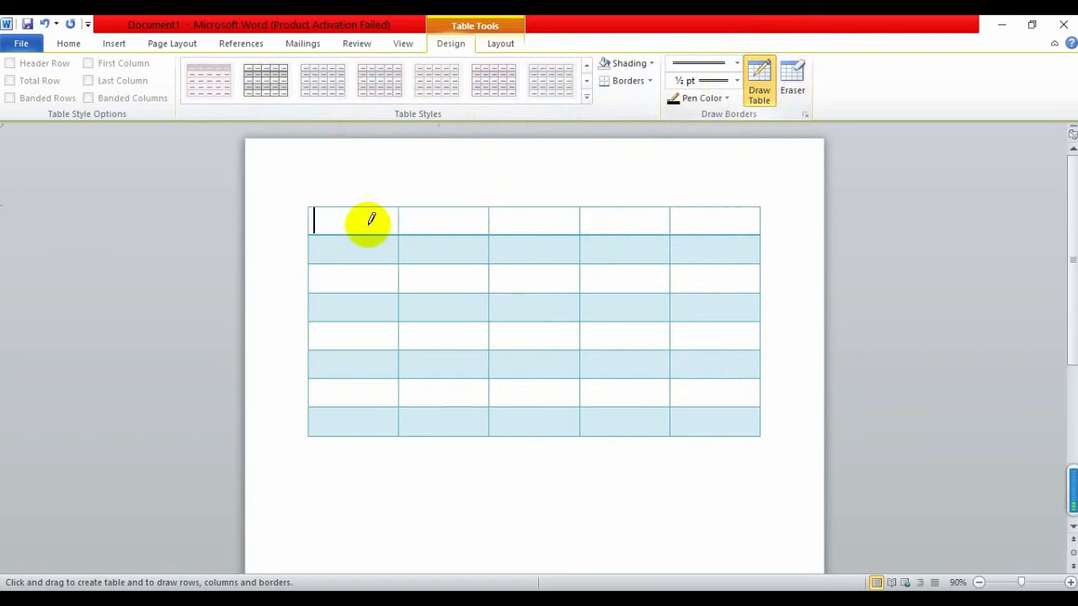
Erase cell partitions to merge stacked cell pairs in columns 1, 2, 4 and 5
{"action": "left_click", "coordinate": [793, 84]}
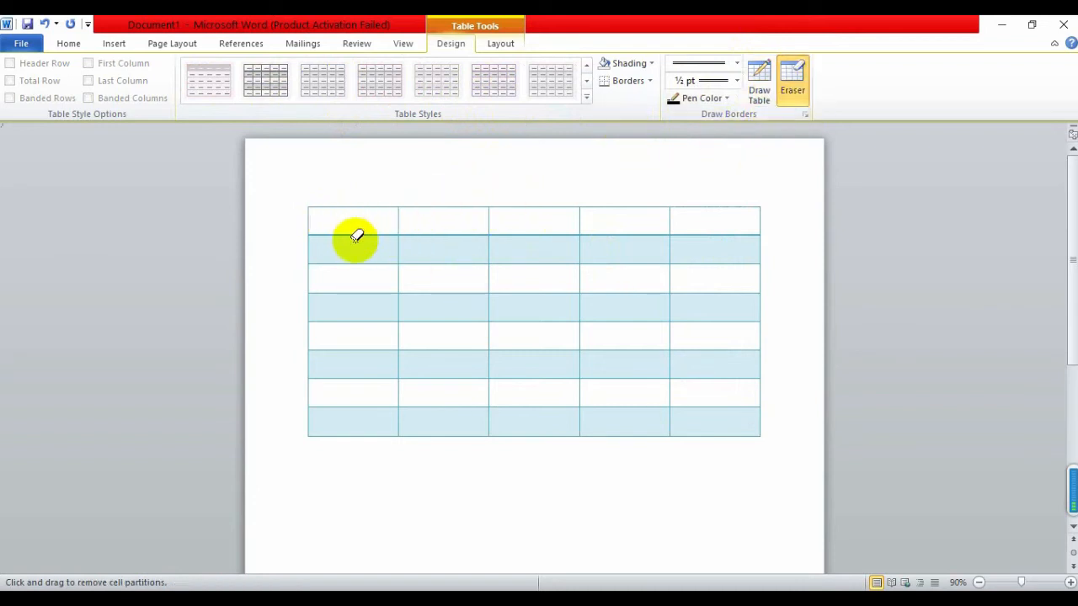
{"action": "left_click", "coordinate": [355, 235]}
{"action": "left_click", "coordinate": [434, 296]}
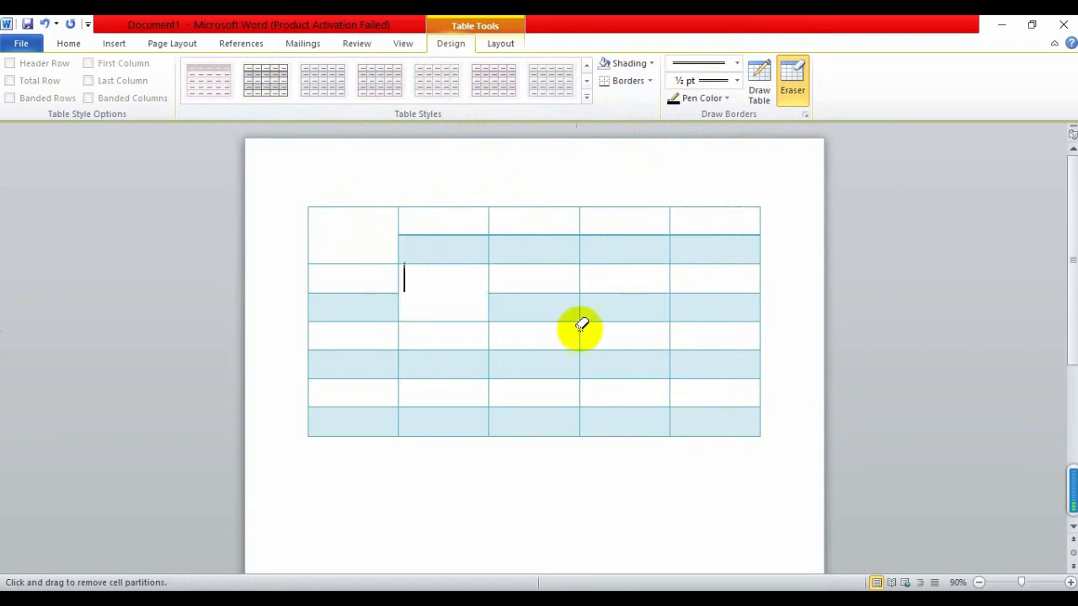
{"action": "left_click", "coordinate": [621, 349]}
{"action": "left_click", "coordinate": [624, 349]}
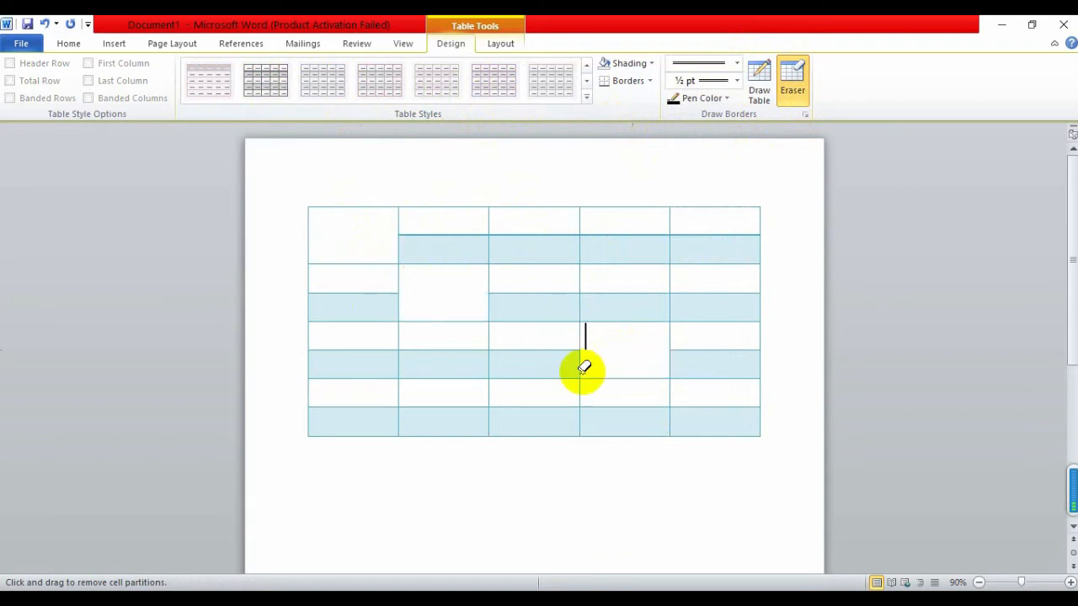
{"action": "left_click", "coordinate": [472, 378]}
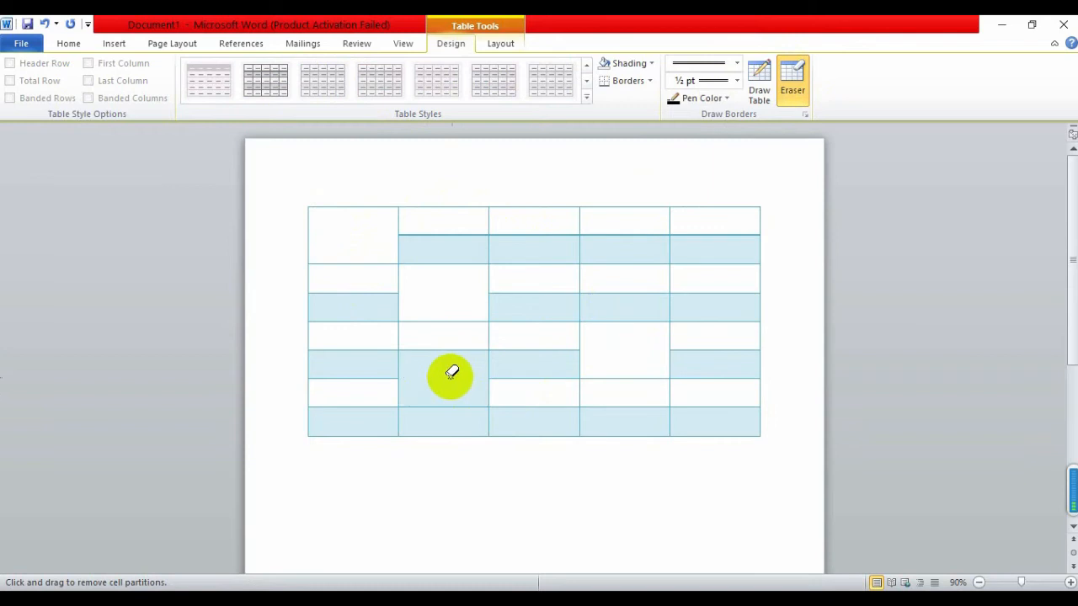
{"action": "left_click", "coordinate": [717, 376]}
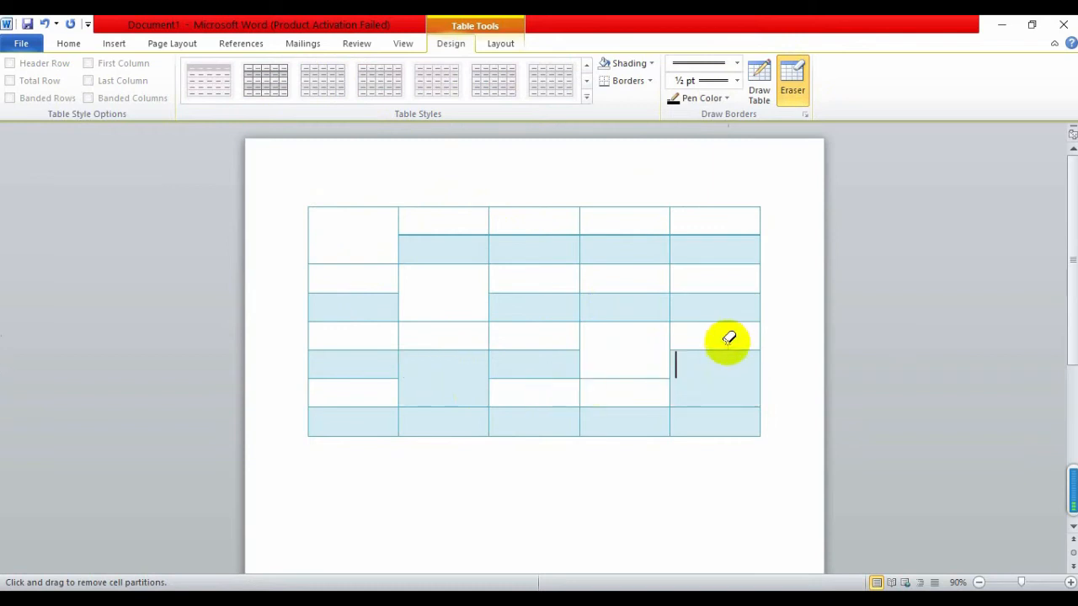
Draw double-line borders along several row boundaries across columns 1–5
{"action": "left_click", "coordinate": [762, 84]}
{"action": "left_click_drag", "start_coordinate": [669, 377], "coordinate": [762, 377]}
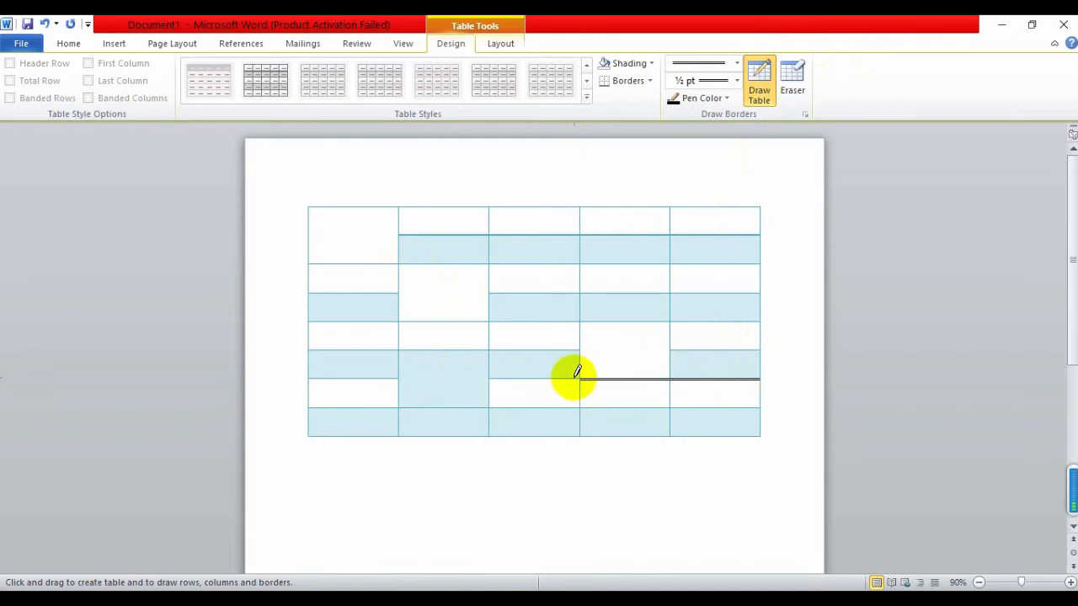
{"action": "left_click_drag", "start_coordinate": [486, 378], "coordinate": [385, 377]}
{"action": "left_click_drag", "start_coordinate": [579, 350], "coordinate": [652, 350]}
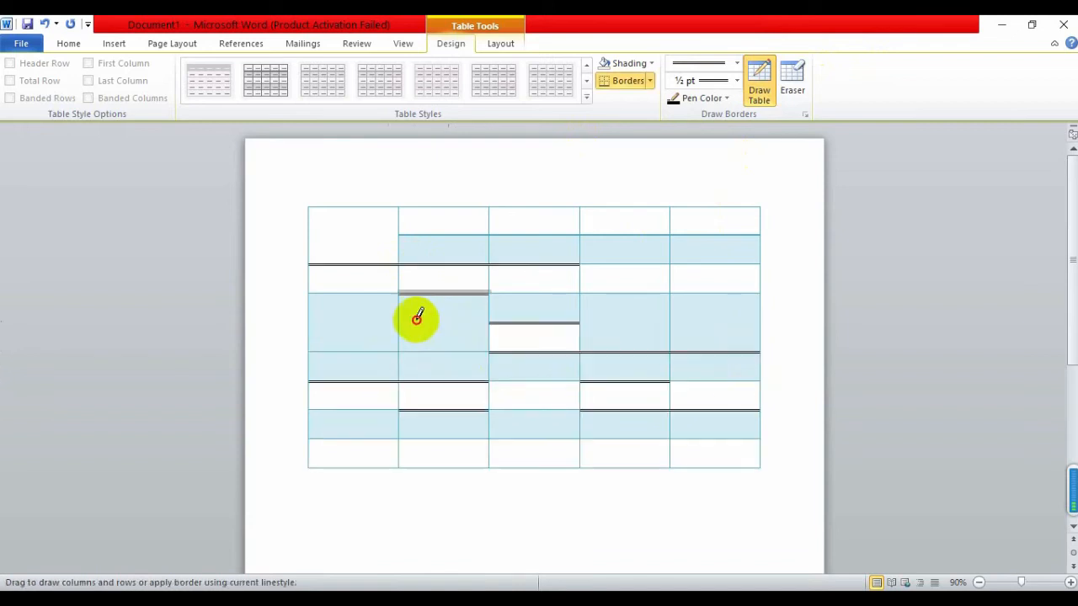
{"action": "left_click_drag", "start_coordinate": [417, 317], "coordinate": [306, 322]}
{"action": "left_click_drag", "start_coordinate": [583, 320], "coordinate": [739, 317]}
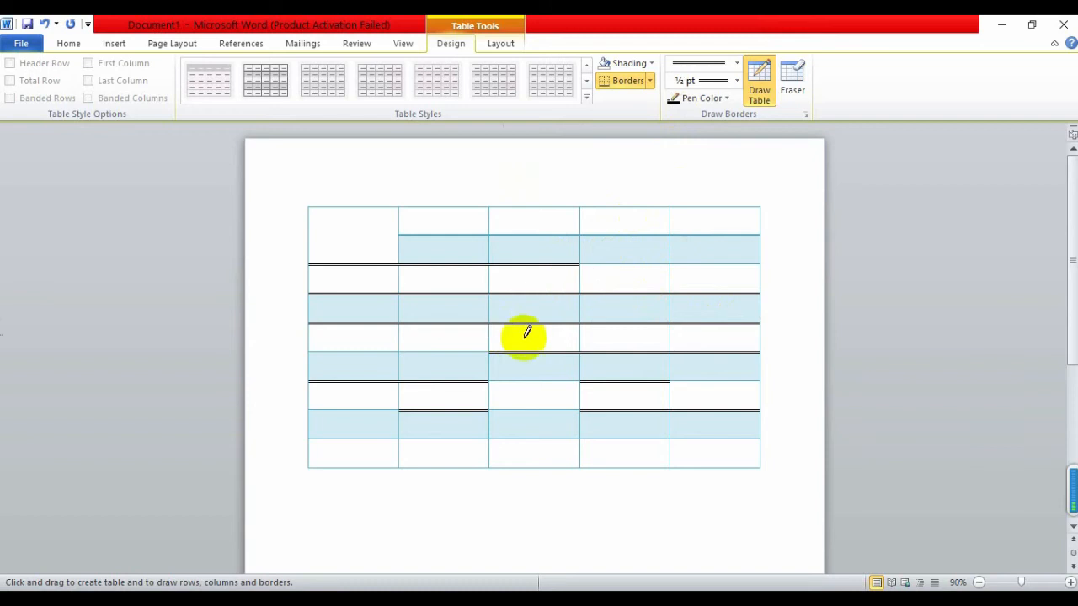
Draw 3 pt single-line borders under the header row and after the first and third columns
{"action": "left_click", "coordinate": [738, 63]}
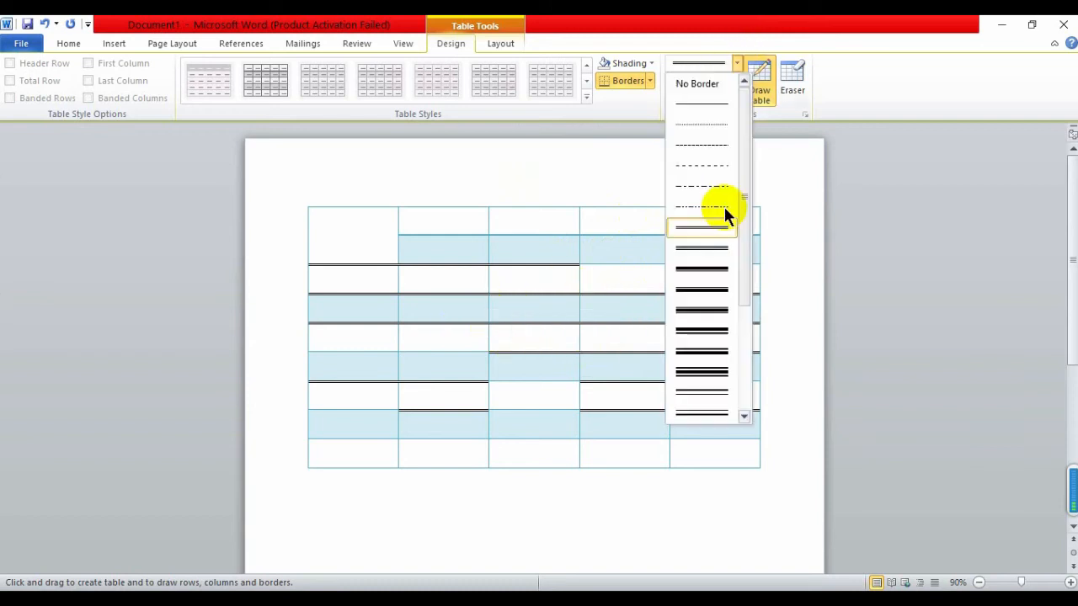
{"action": "left_click", "coordinate": [700, 269]}
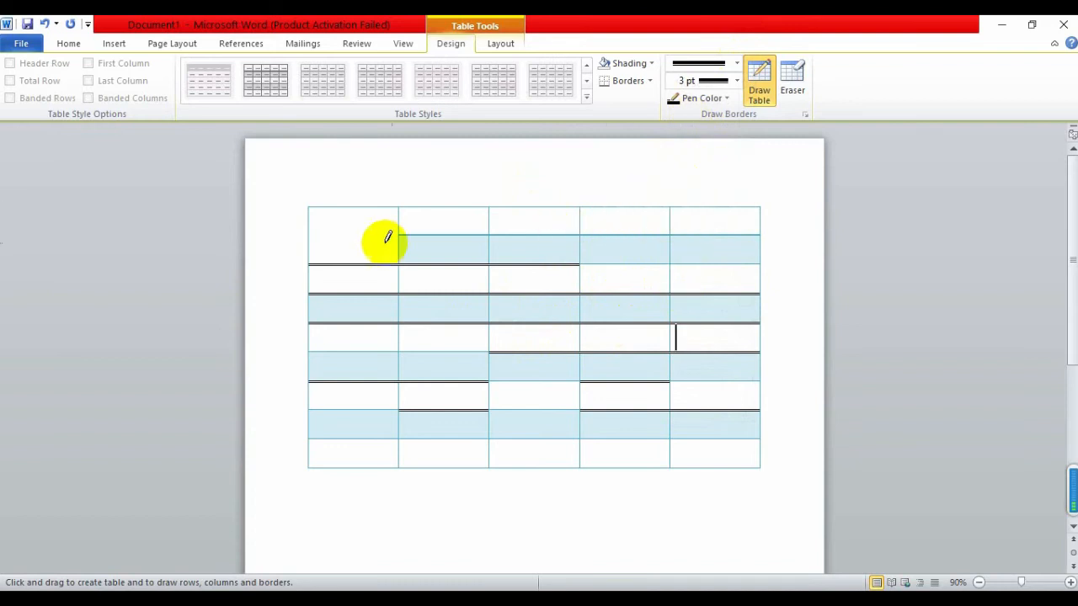
{"action": "left_click_drag", "start_coordinate": [310, 229], "coordinate": [756, 224]}
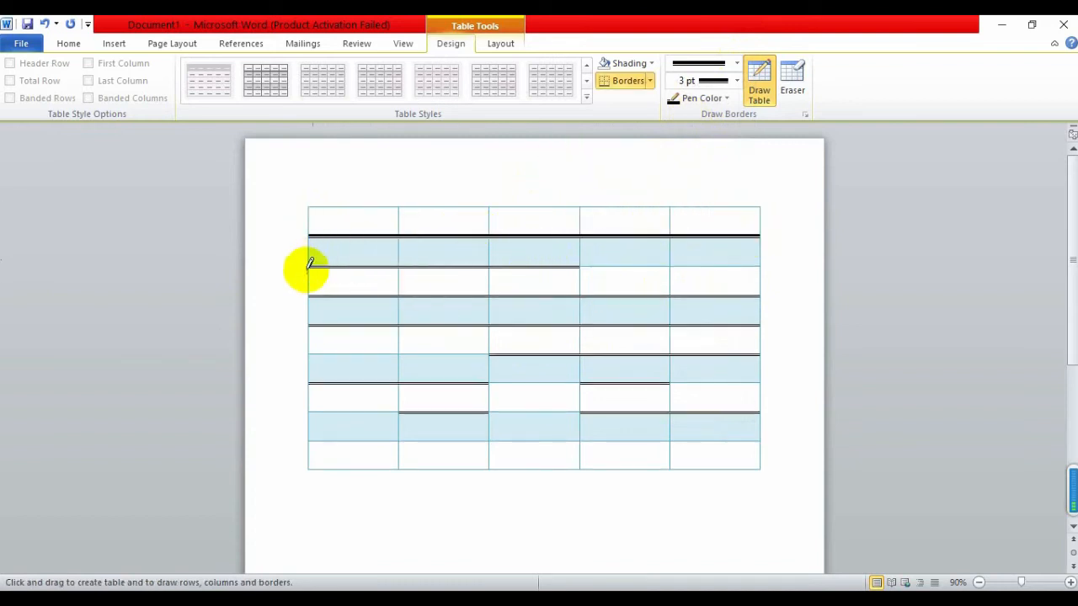
{"action": "left_click_drag", "start_coordinate": [309, 266], "coordinate": [759, 266]}
{"action": "left_click_drag", "start_coordinate": [399, 207], "coordinate": [400, 470]}
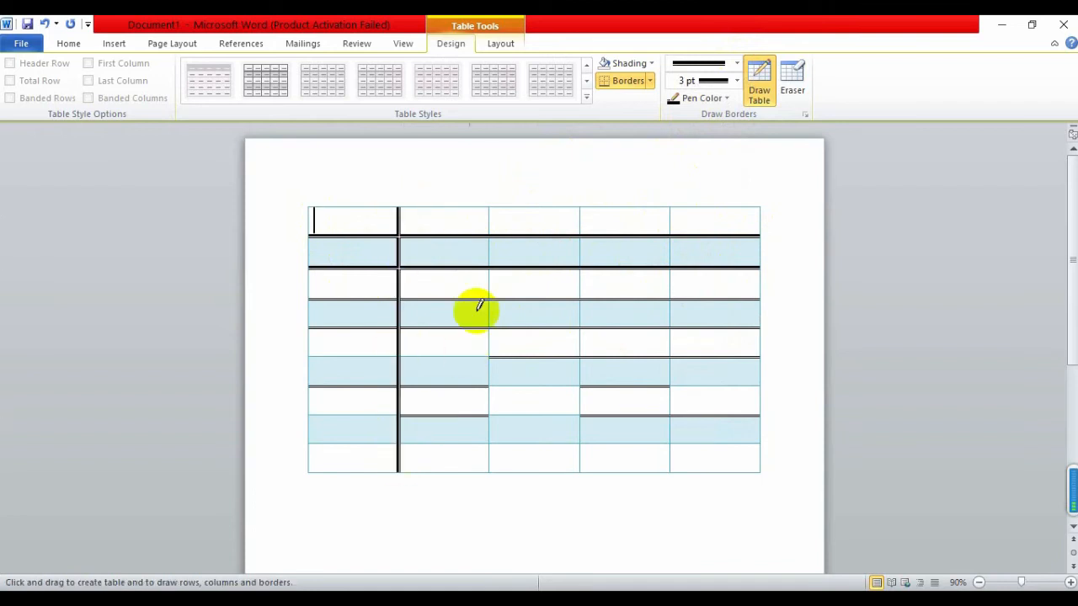
{"action": "left_click_drag", "start_coordinate": [581, 394], "coordinate": [580, 471]}
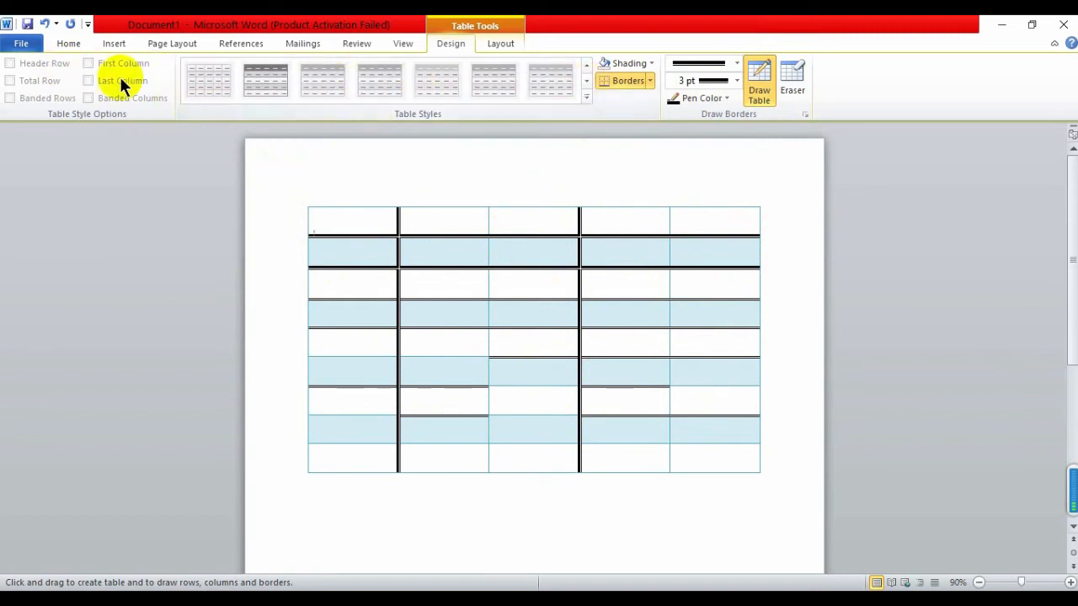
Stop drawing borders and apply the first orange banded table style
{"action": "left_click", "coordinate": [653, 63]}
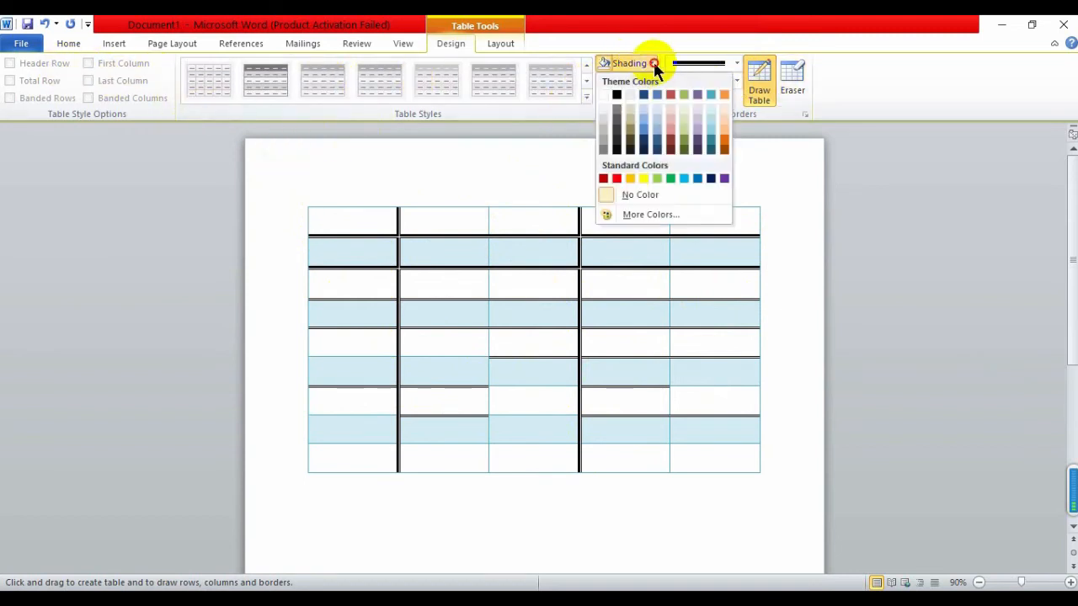
{"action": "left_click", "coordinate": [653, 63]}
{"action": "left_click", "coordinate": [765, 78]}
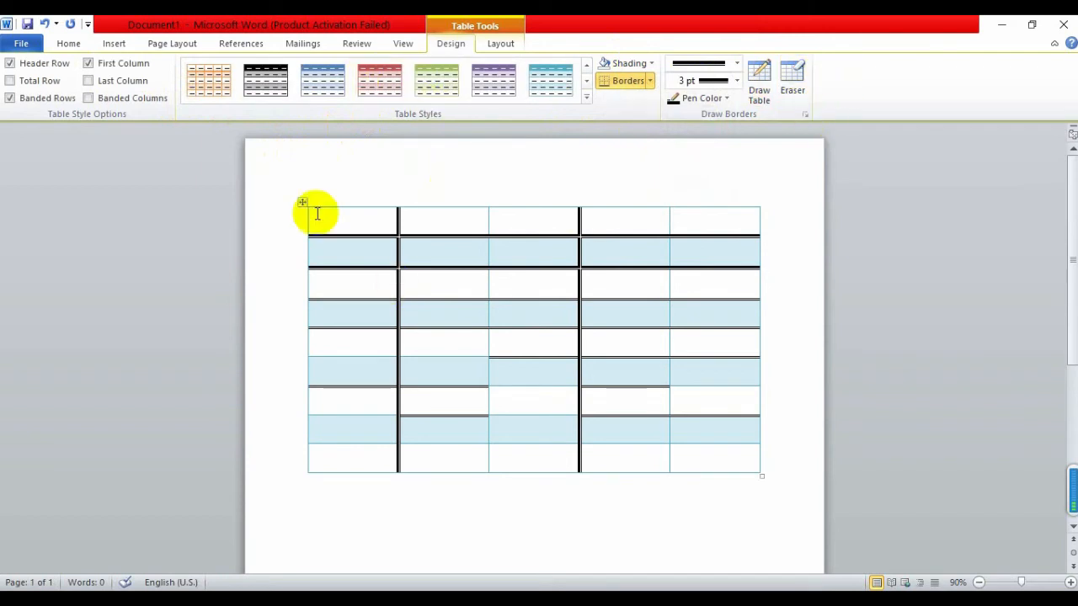
{"action": "left_click", "coordinate": [227, 90]}
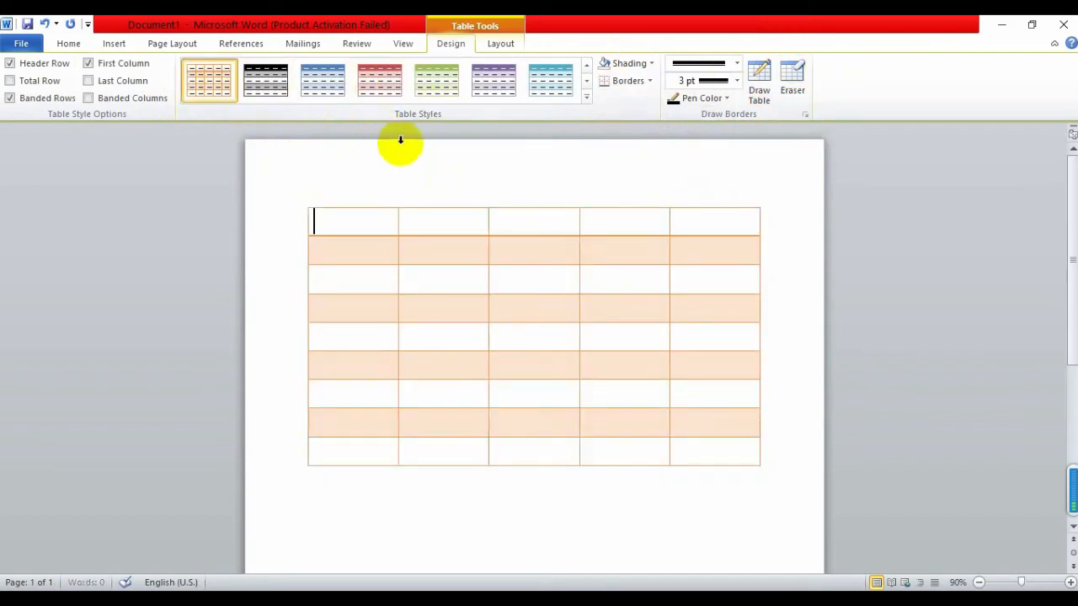
{"action": "left_click", "coordinate": [585, 79]}
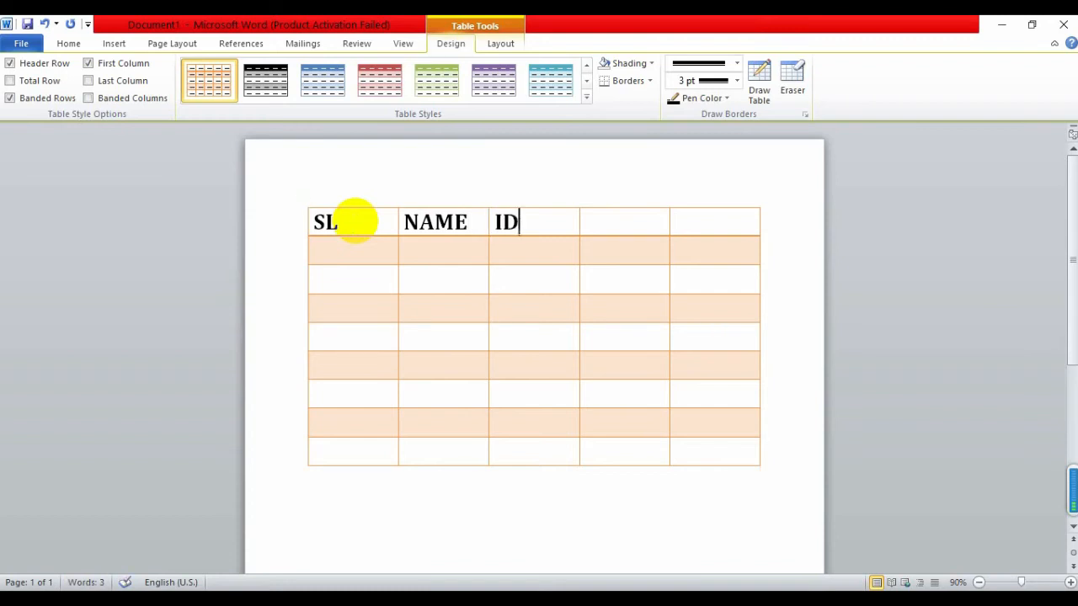
Complete the header cells with NO, Email and Phone
{"action": "type", "text": "NO"}
{"action": "key", "text": "Tab"}
{"action": "type", "text": "Email"}
{"action": "key", "text": "Tab"}
{"action": "type", "text": "Phone"}
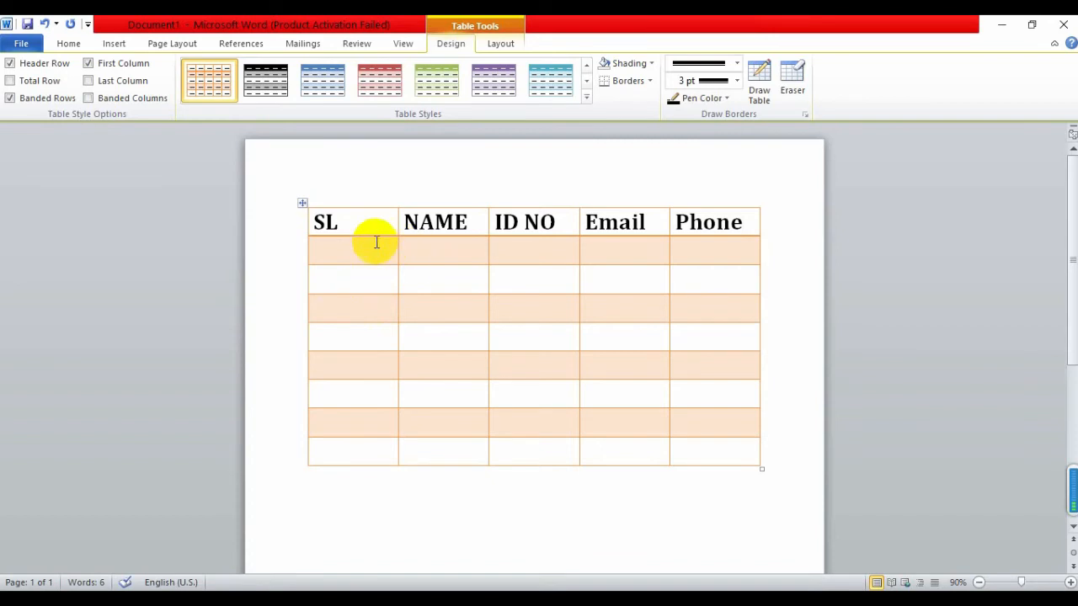
Narrow the SL and ID NO columns, adjust NAME, and shrink Email to widen Phone
{"action": "left_click_drag", "start_coordinate": [395, 240], "coordinate": [343, 244]}
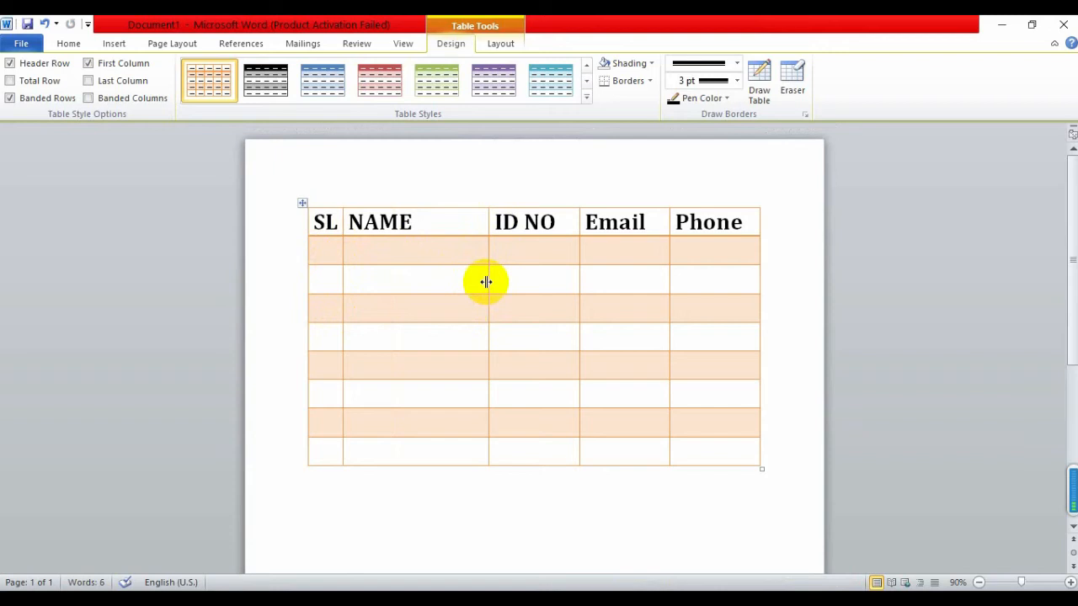
{"action": "mouse_move", "coordinate": [486, 282]}
{"action": "left_mouse_down"}
{"action": "mouse_move", "coordinate": [457, 281]}
{"action": "mouse_move", "coordinate": [513, 277]}
{"action": "mouse_move", "coordinate": [489, 279]}
{"action": "left_mouse_up"}
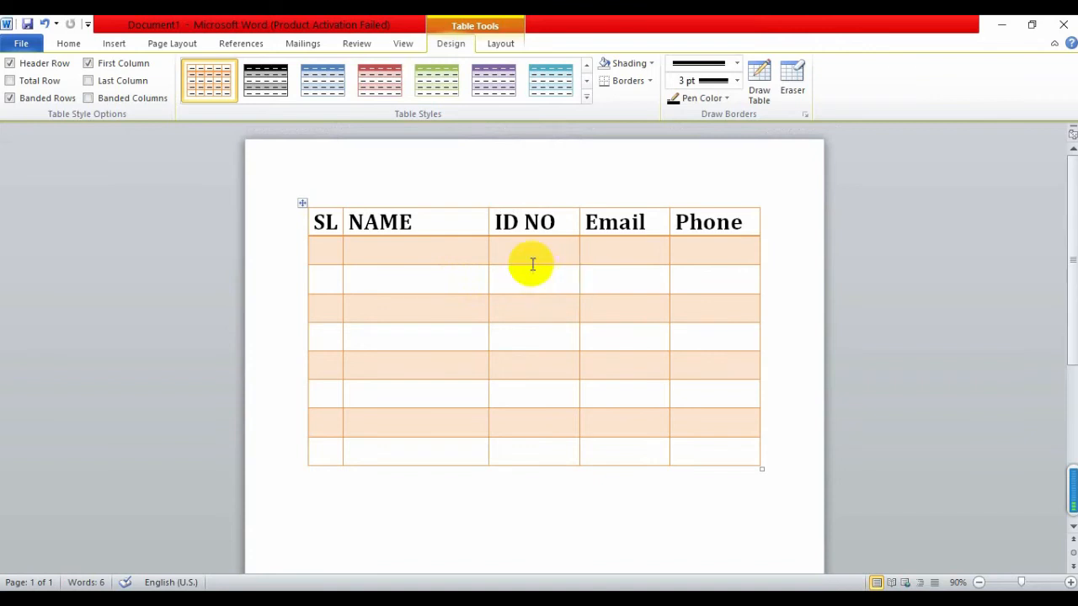
{"action": "left_click_drag", "start_coordinate": [577, 276], "coordinate": [549, 279]}
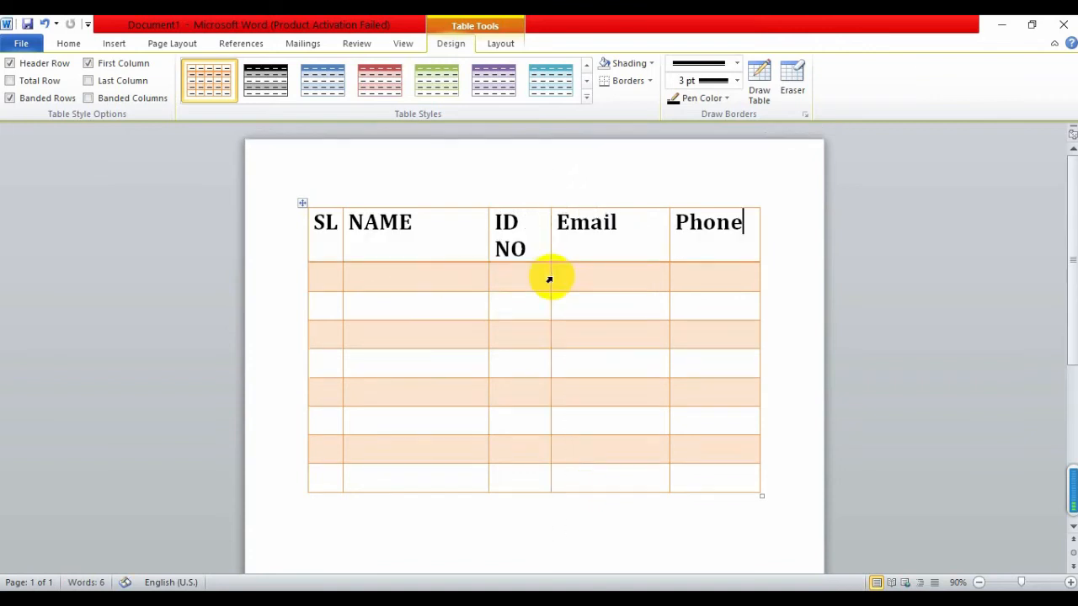
{"action": "left_click", "coordinate": [549, 289]}
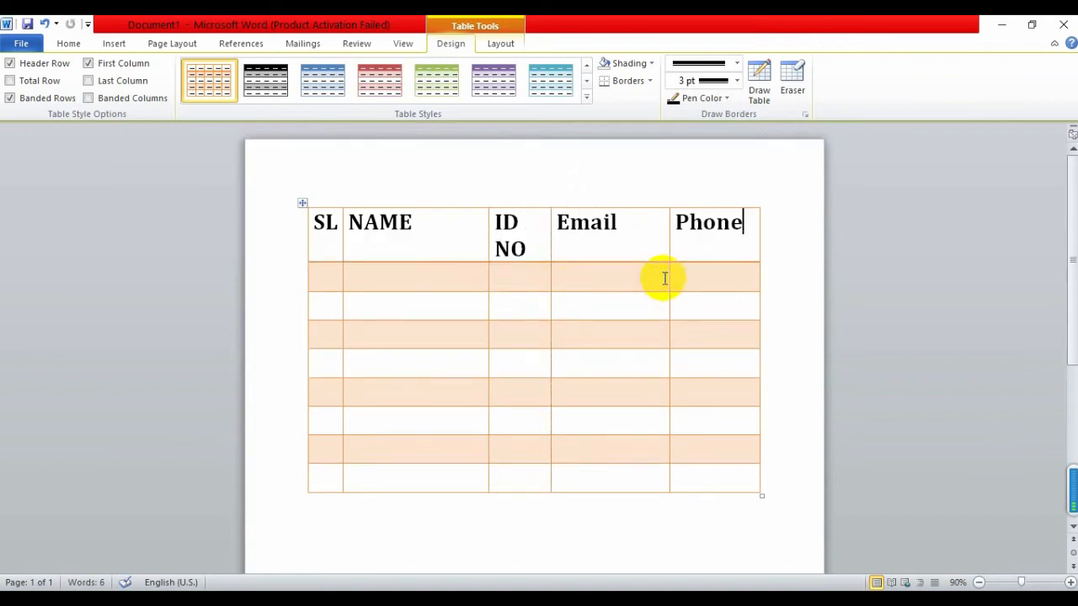
{"action": "left_click_drag", "start_coordinate": [669, 285], "coordinate": [656, 288]}
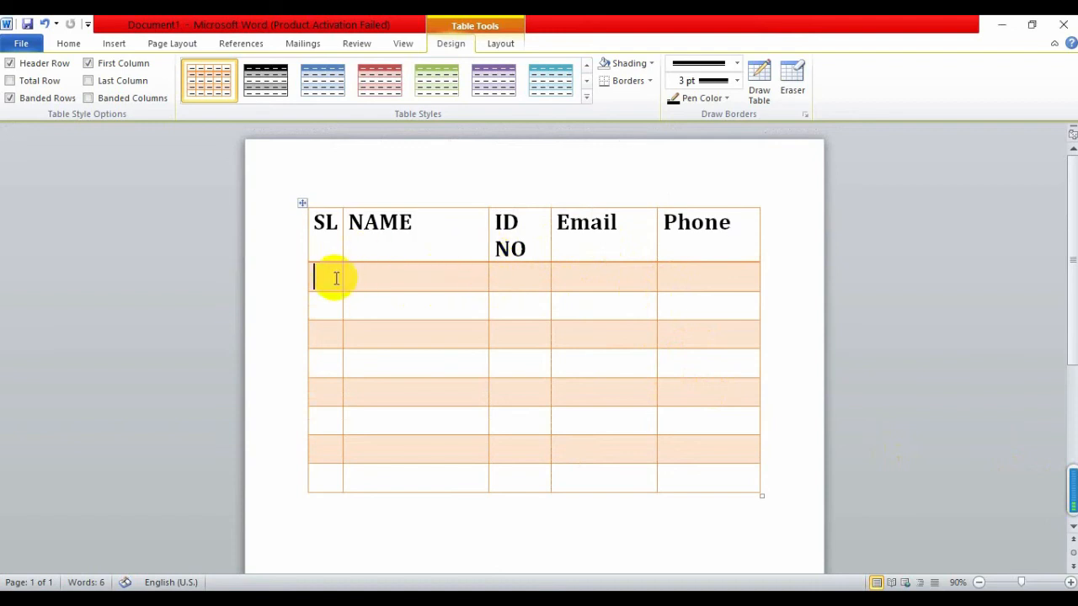
Apply the plain '1.' numbering format to the SL cells of rows 1 to 8
{"action": "left_click", "coordinate": [113, 43]}
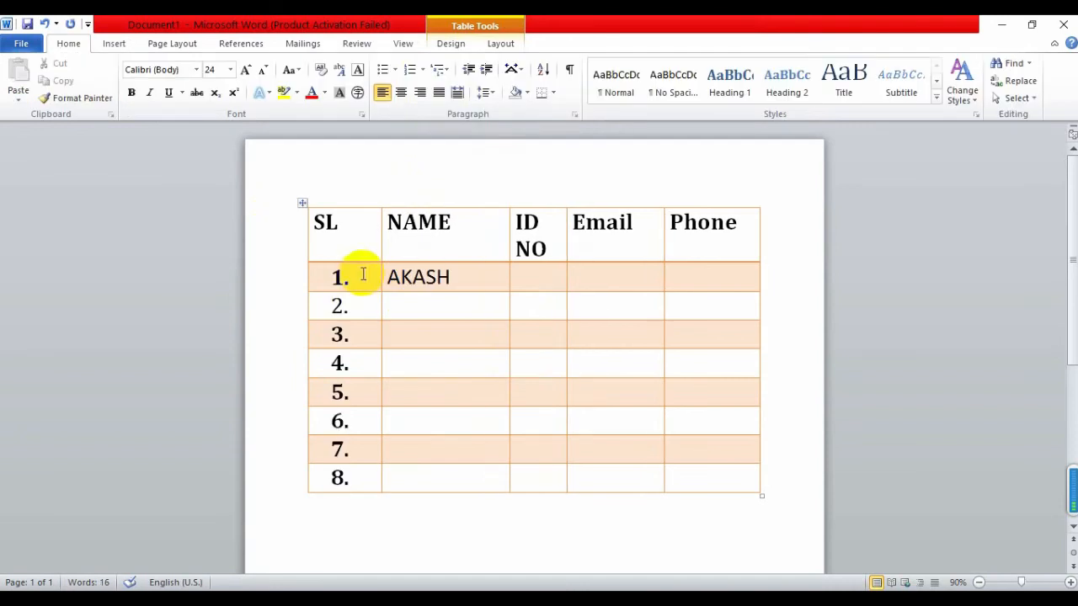
{"action": "left_click_drag", "start_coordinate": [358, 275], "coordinate": [353, 504]}
{"action": "left_click", "coordinate": [457, 380]}
{"action": "left_click", "coordinate": [340, 277]}
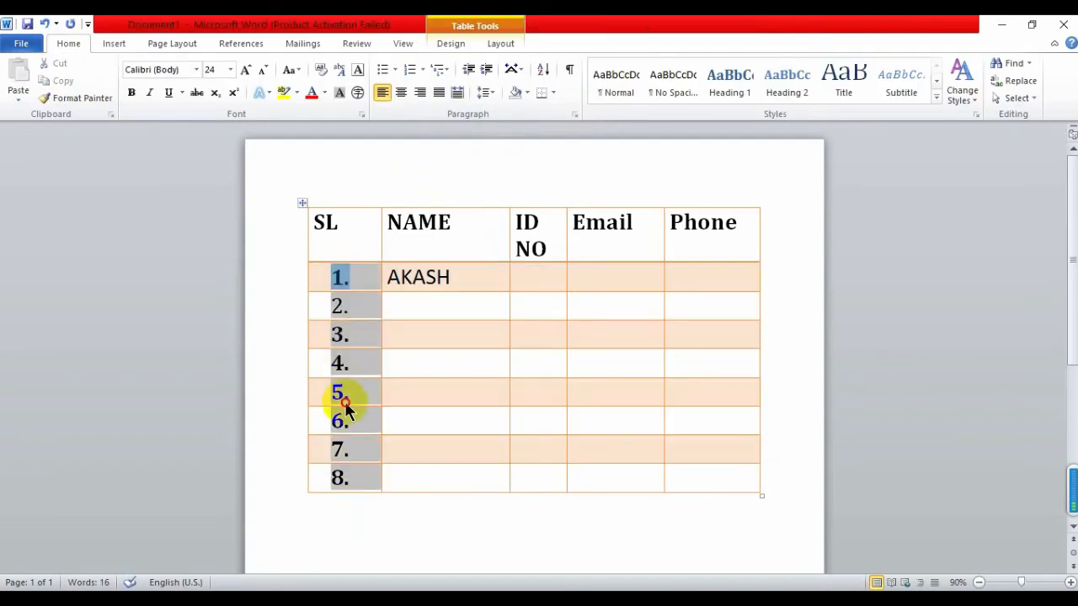
{"action": "left_click", "coordinate": [422, 69]}
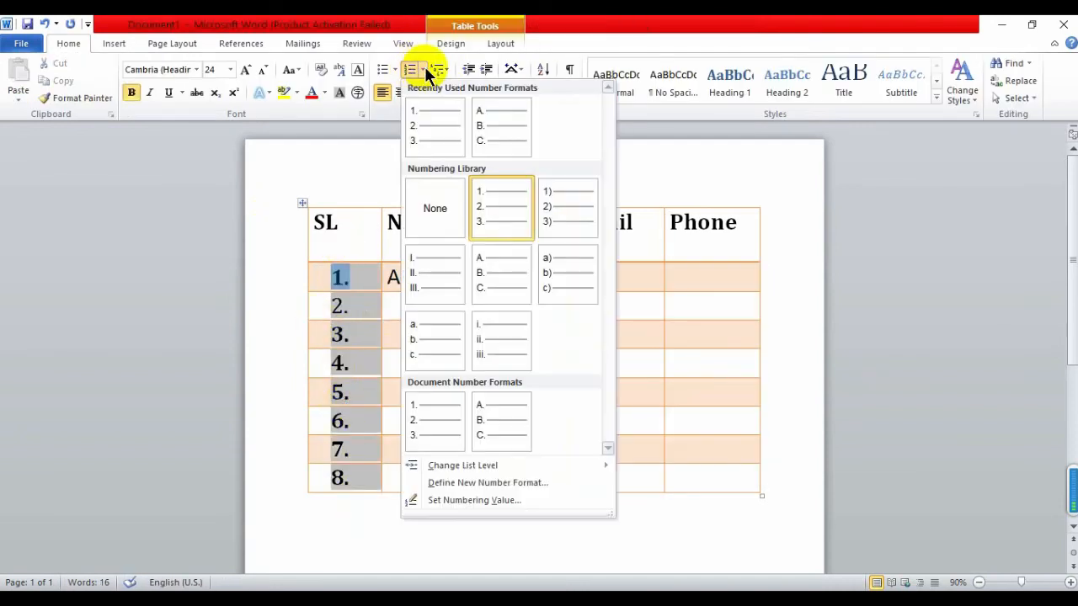
{"action": "left_click", "coordinate": [433, 132]}
Type a student's name and ID number into the second row
{"action": "left_click", "coordinate": [421, 309]}
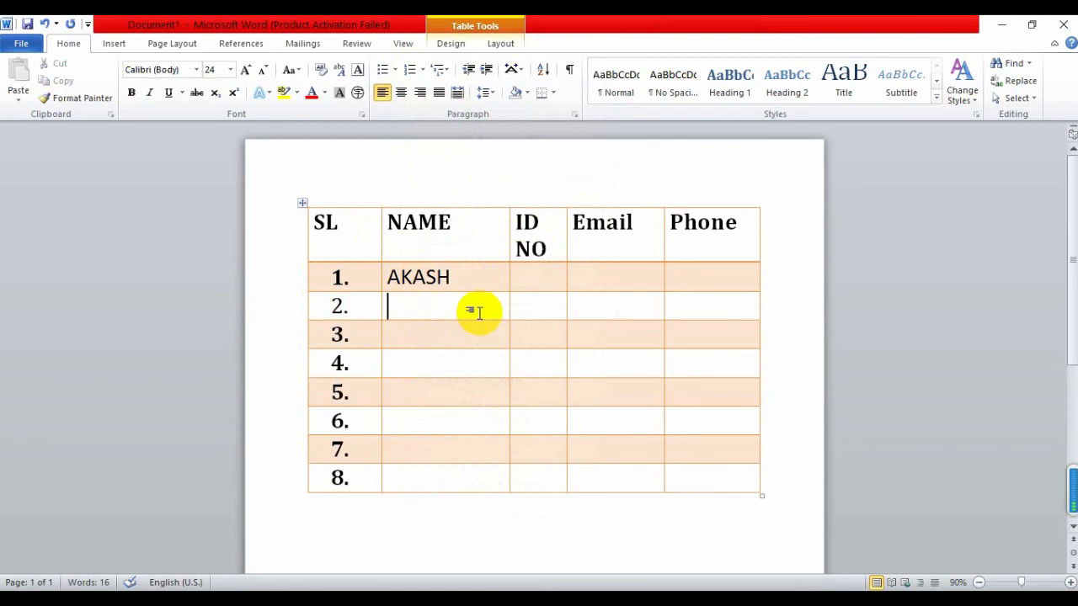
{"action": "type", "text": "MASUM"}
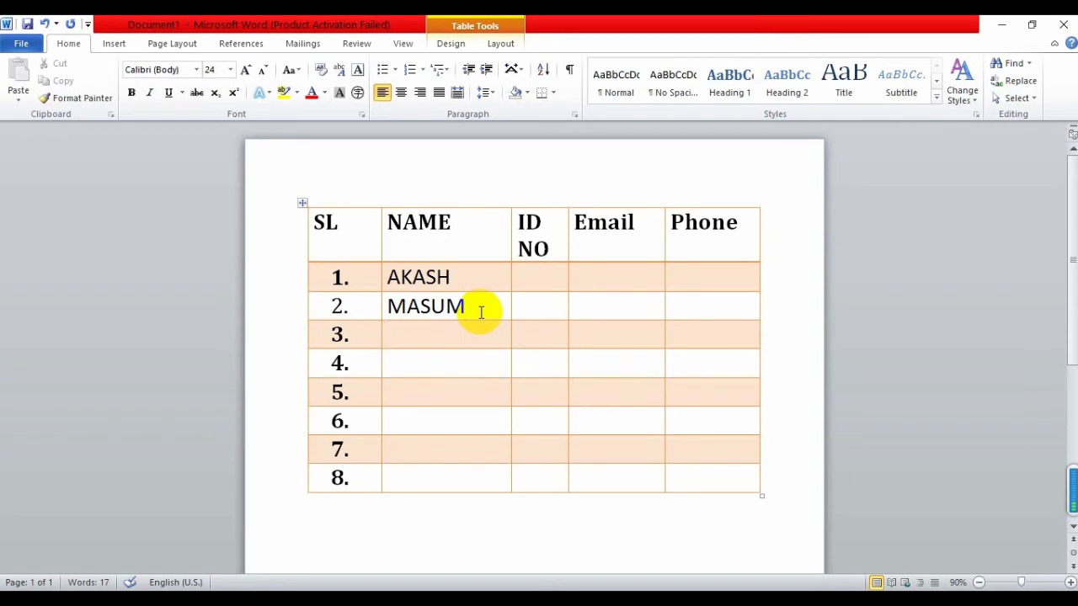
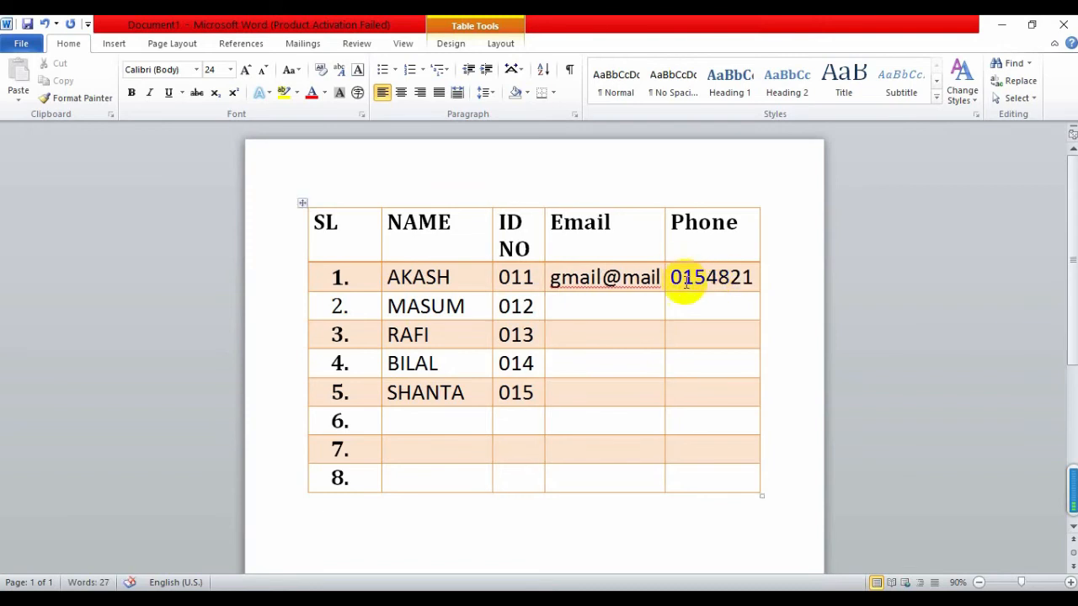
Review the table, placing the caret in row 4's Email cell and row 8's NAME cell
{"action": "left_click", "coordinate": [570, 358]}
{"action": "scroll", "coordinate": [570, 361], "scroll_direction": "down", "scroll_amount": 2}
{"action": "scroll", "coordinate": [568, 365], "scroll_direction": "up", "scroll_amount": 2}
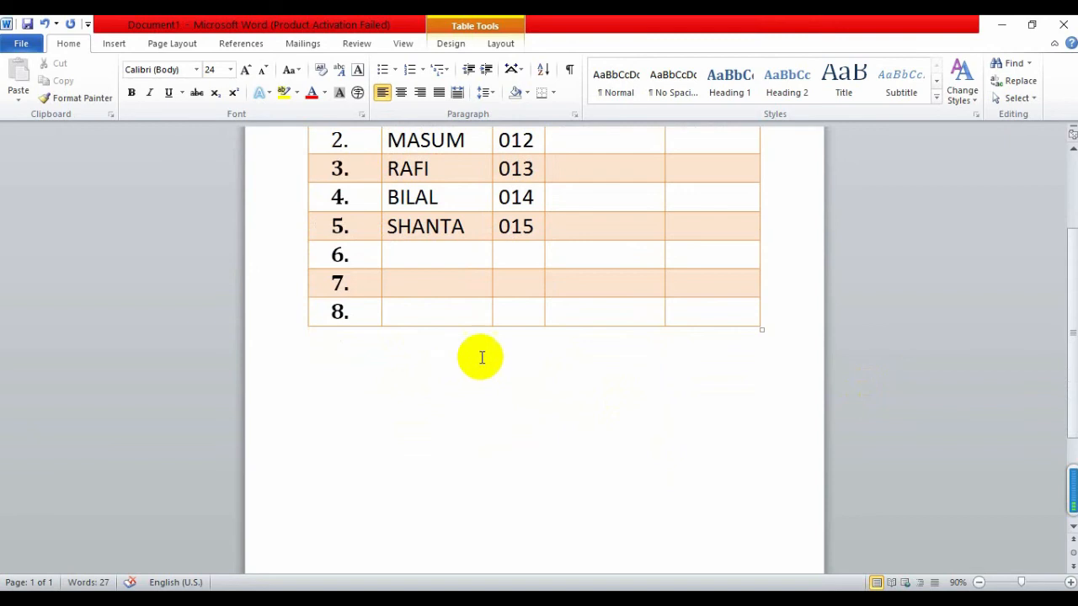
{"action": "scroll", "coordinate": [480, 362], "scroll_direction": "up", "scroll_amount": 3}
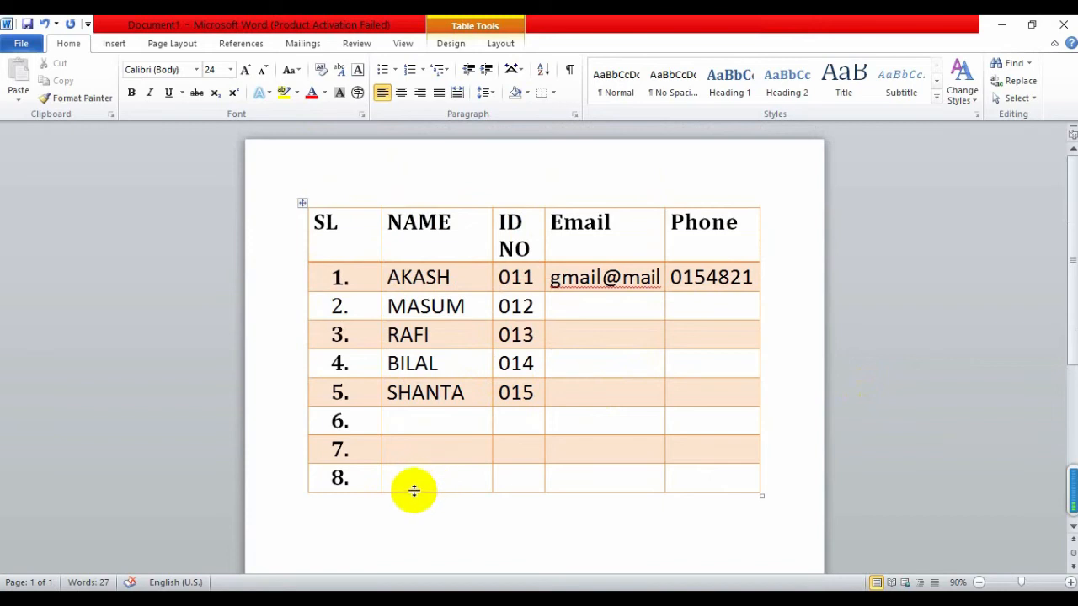
{"action": "left_click", "coordinate": [427, 485]}
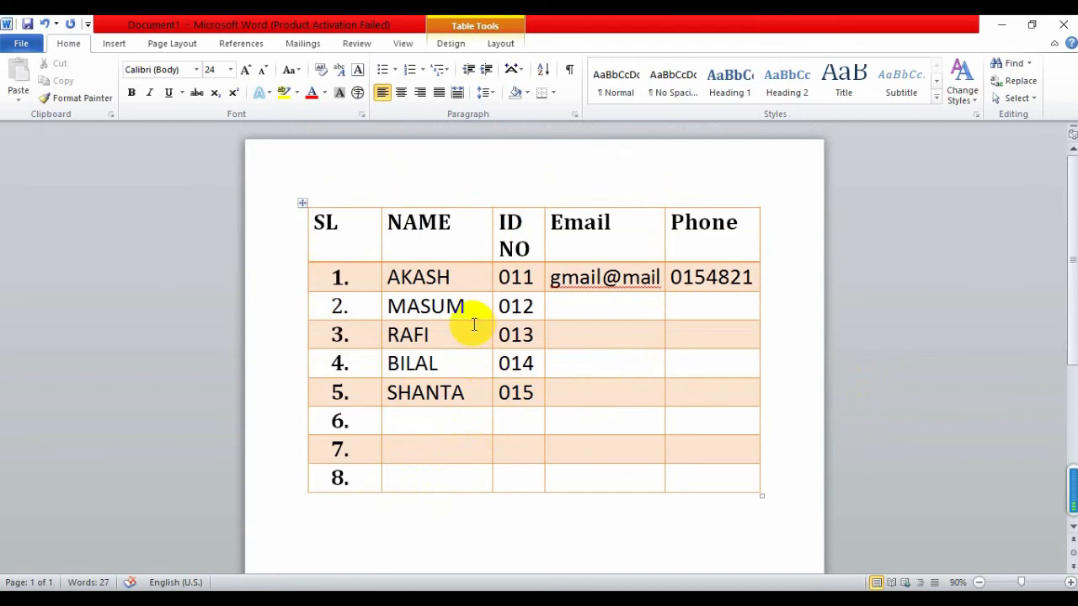
{"action": "scroll", "coordinate": [467, 311], "scroll_direction": "down", "scroll_amount": 4}
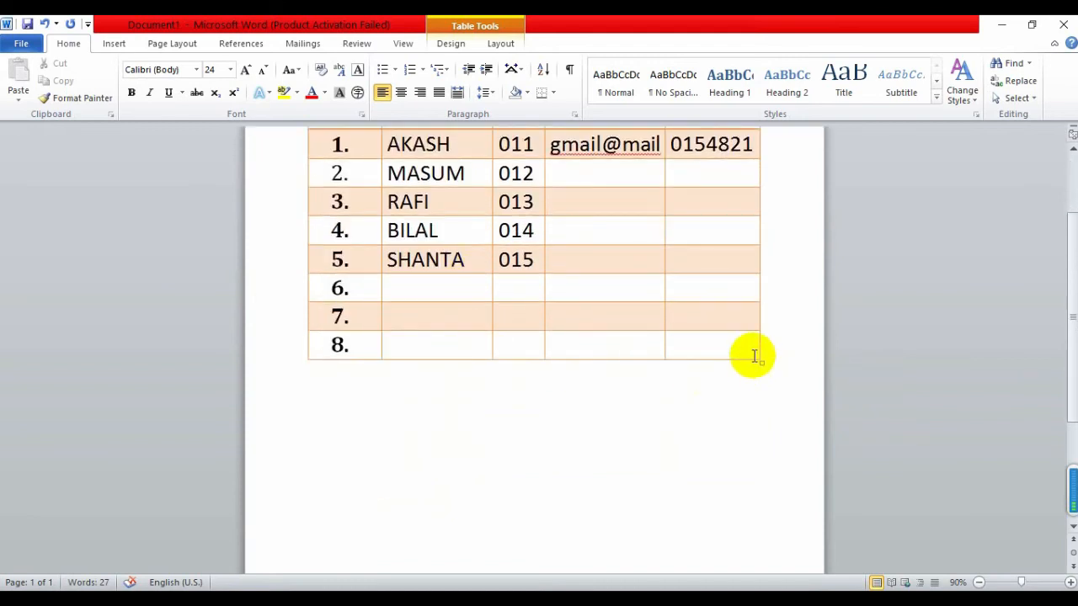
{"action": "scroll", "coordinate": [492, 379], "scroll_direction": "up", "scroll_amount": 3}
{"action": "scroll", "coordinate": [493, 379], "scroll_direction": "up", "scroll_amount": 1}
Select the whole table and open the Insert > Table options
{"action": "left_click", "coordinate": [303, 205]}
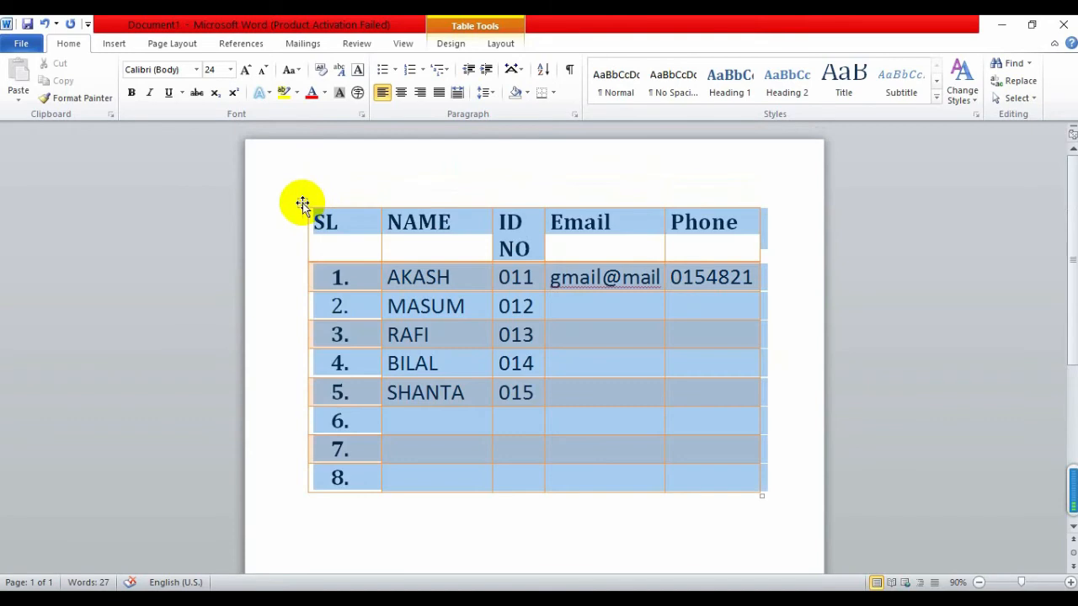
{"action": "left_click", "coordinate": [121, 44]}
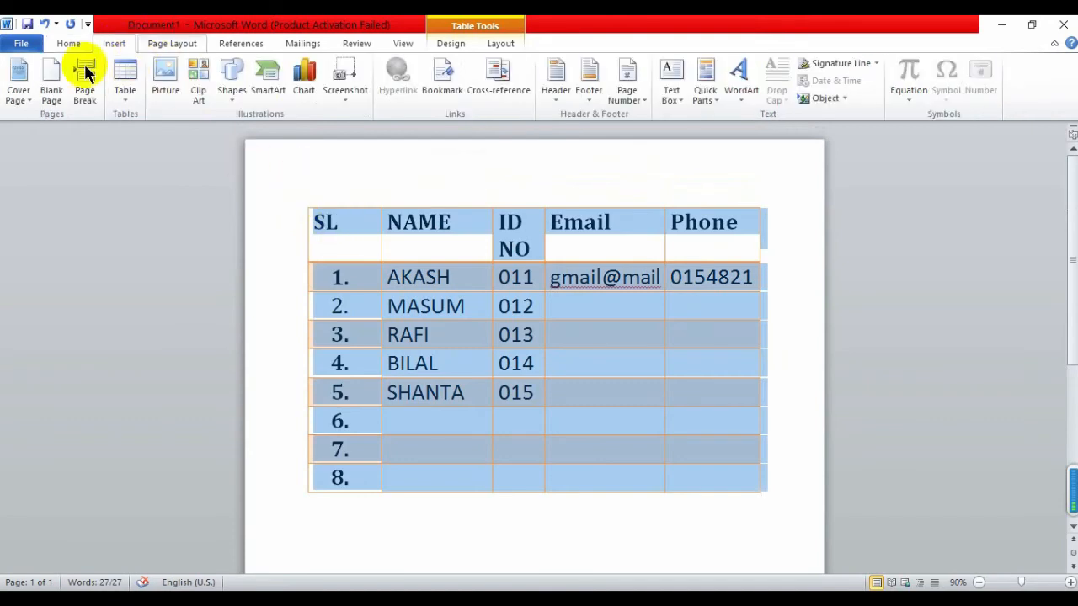
{"action": "left_click", "coordinate": [125, 105]}
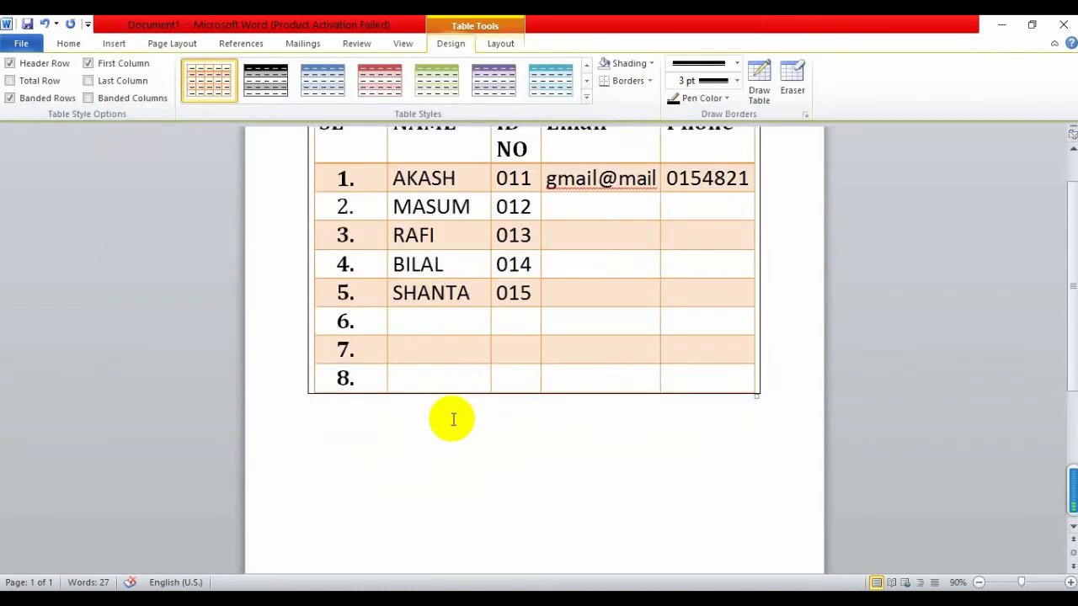
{"action": "left_click", "coordinate": [426, 378]}
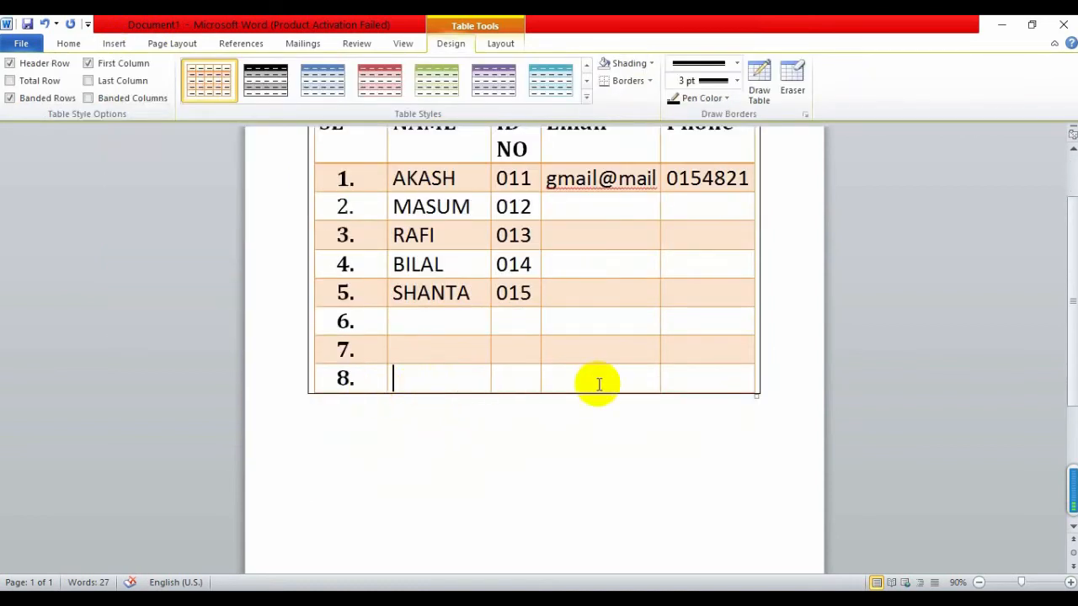
Insert one empty row below row 8
{"action": "right_click", "coordinate": [418, 377]}
{"action": "mouse_move", "coordinate": [556, 300]}
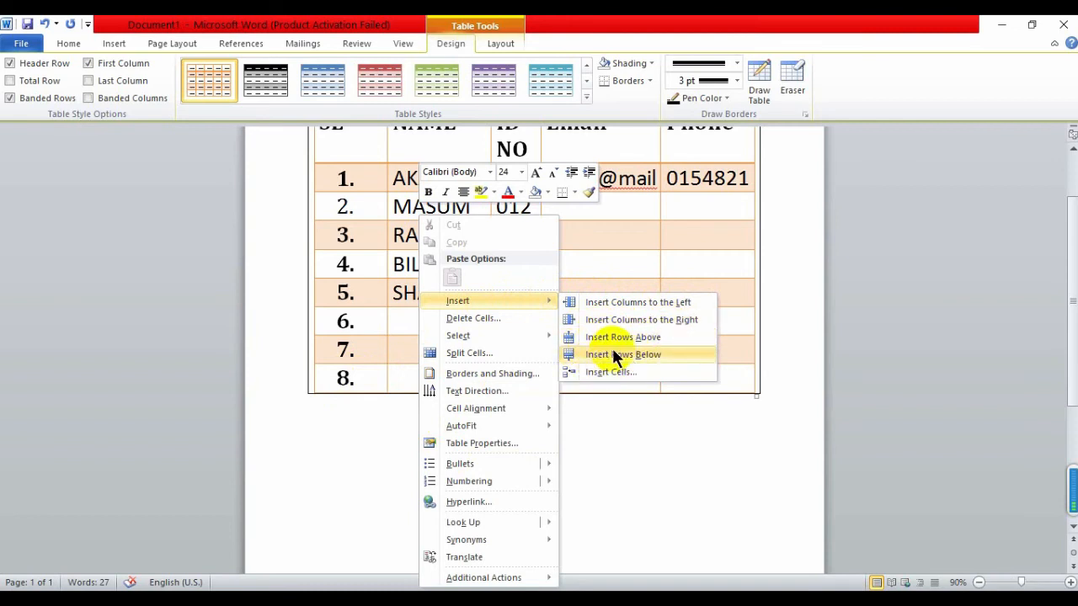
{"action": "left_click", "coordinate": [614, 354]}
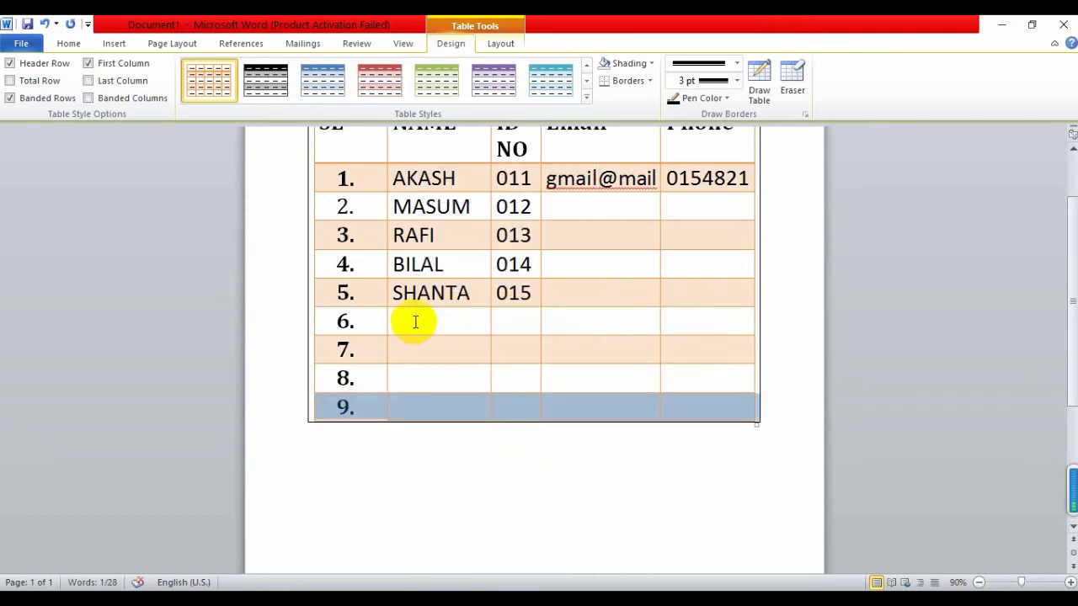
Select rows 6–9 and insert four more rows below them, reaching 13 rows
{"action": "left_click_drag", "start_coordinate": [362, 317], "coordinate": [646, 410]}
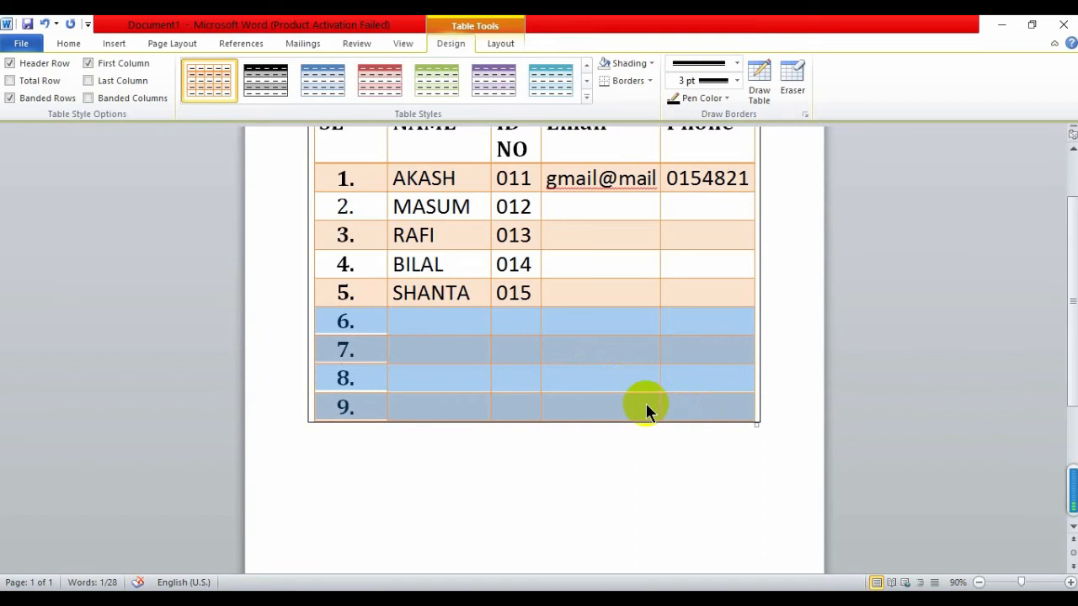
{"action": "right_click", "coordinate": [569, 406]}
{"action": "mouse_move", "coordinate": [661, 256]}
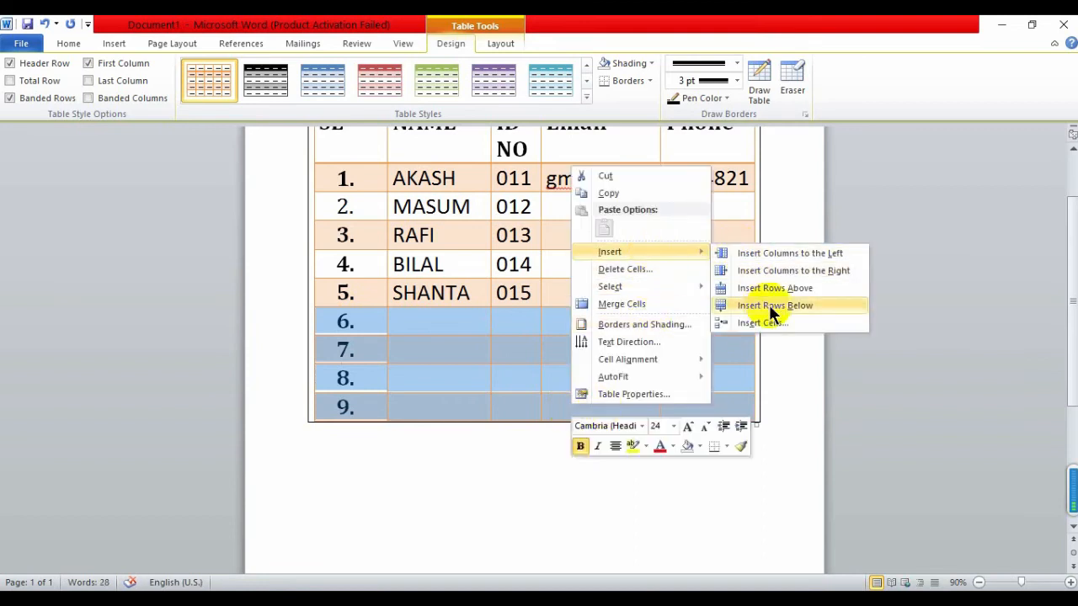
{"action": "left_click", "coordinate": [769, 304]}
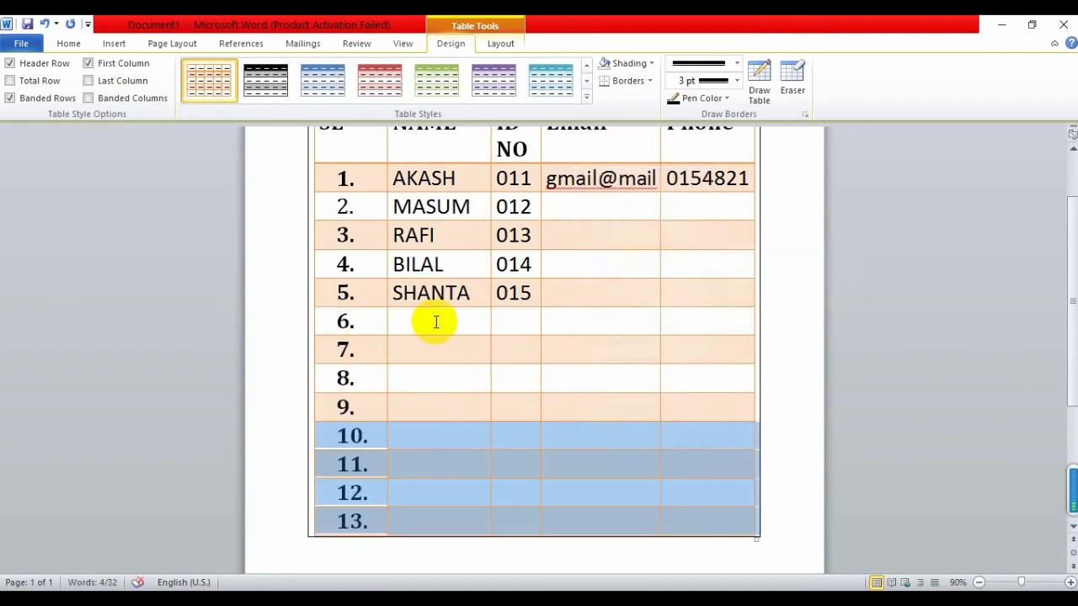
{"action": "scroll", "coordinate": [421, 438], "scroll_direction": "down", "scroll_amount": 3}
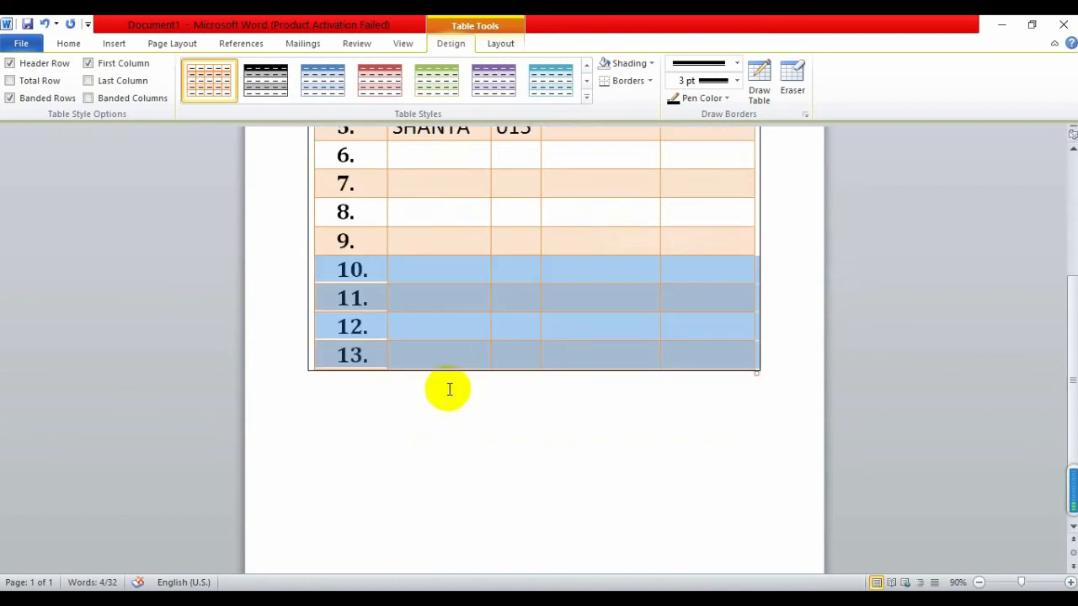
{"action": "scroll", "coordinate": [421, 402], "scroll_direction": "up", "scroll_amount": 3}
{"action": "scroll", "coordinate": [454, 419], "scroll_direction": "down", "scroll_amount": 2}
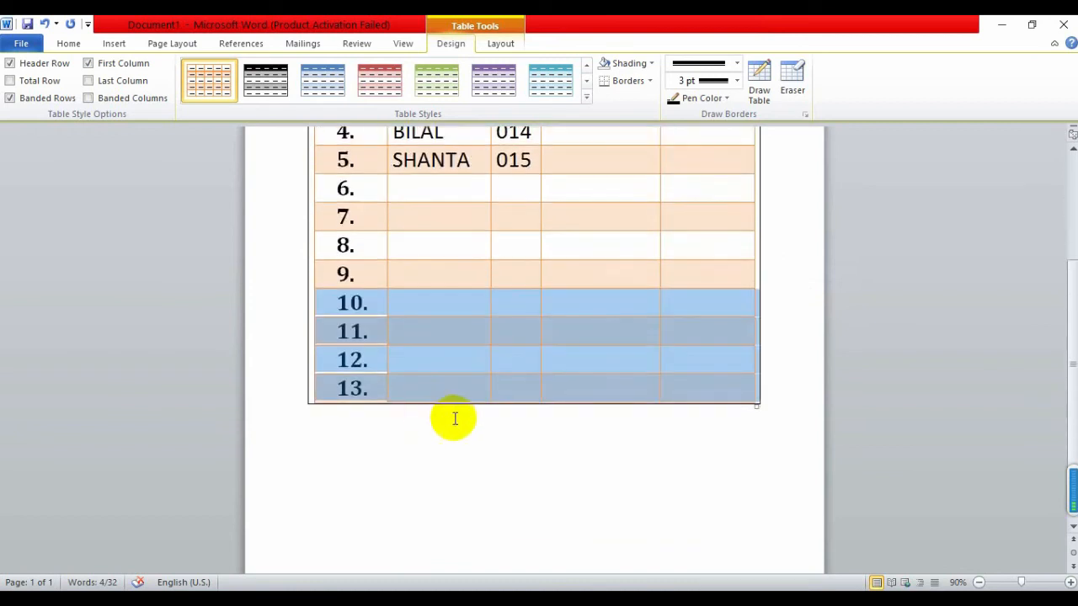
{"action": "scroll", "coordinate": [455, 418], "scroll_direction": "up", "scroll_amount": 5}
{"action": "scroll", "coordinate": [539, 395], "scroll_direction": "down", "scroll_amount": 2}
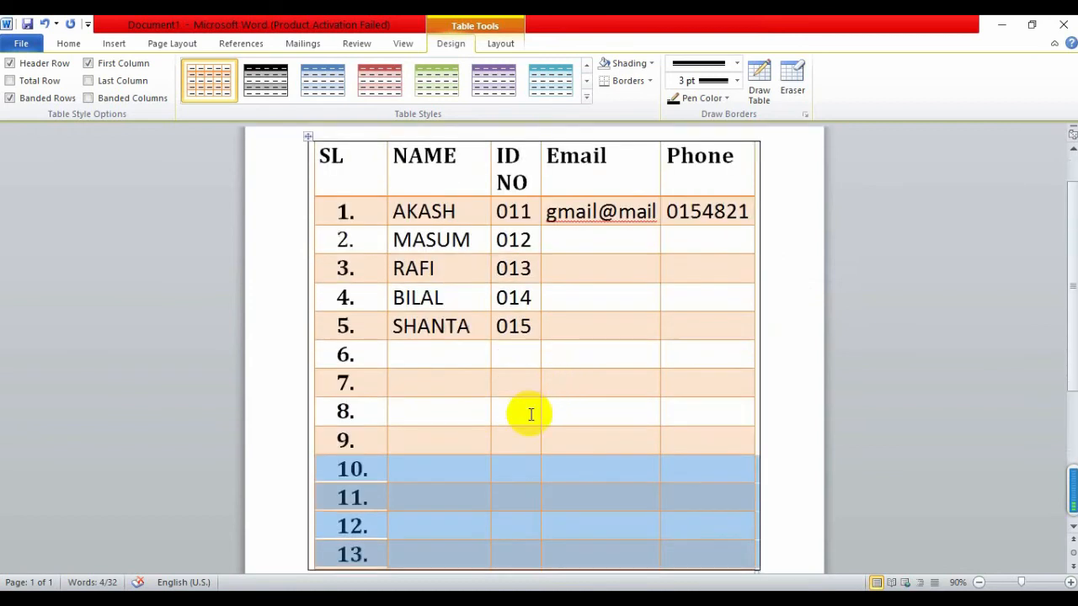
{"action": "scroll", "coordinate": [421, 408], "scroll_direction": "down", "scroll_amount": 1}
Undo an accidental insertion of columns on the table's right side
{"action": "right_click", "coordinate": [433, 404]}
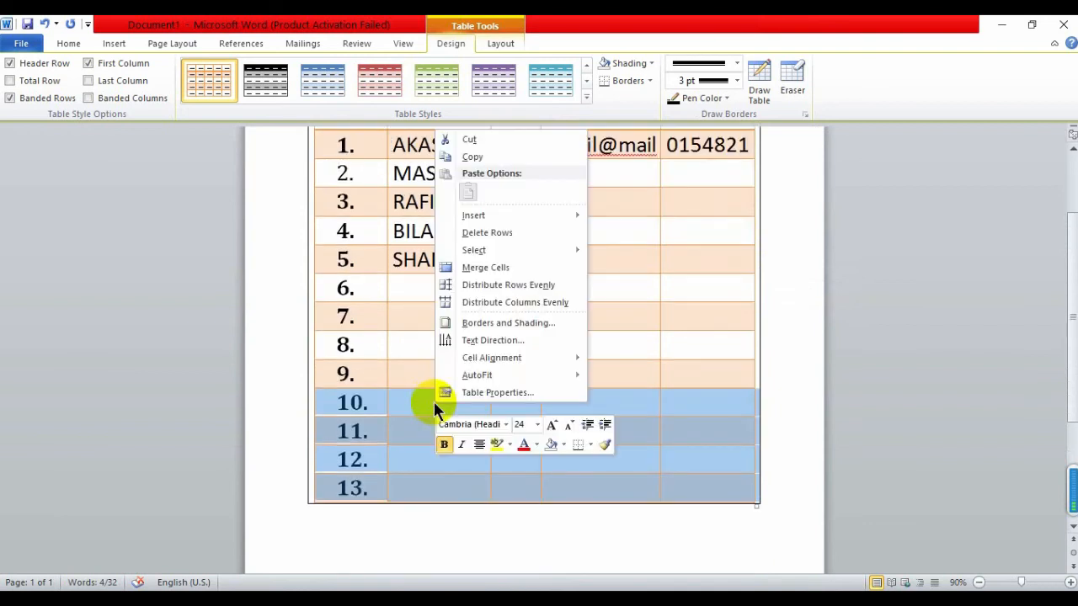
{"action": "mouse_move", "coordinate": [526, 218]}
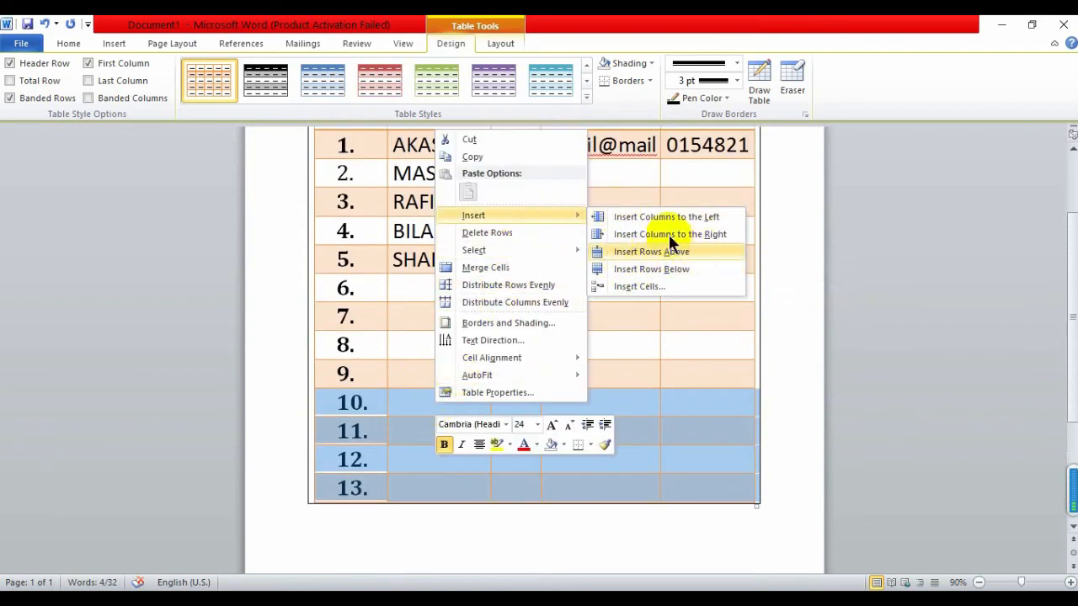
{"action": "left_click", "coordinate": [673, 235]}
{"action": "scroll", "coordinate": [680, 343], "scroll_direction": "up", "scroll_amount": 2}
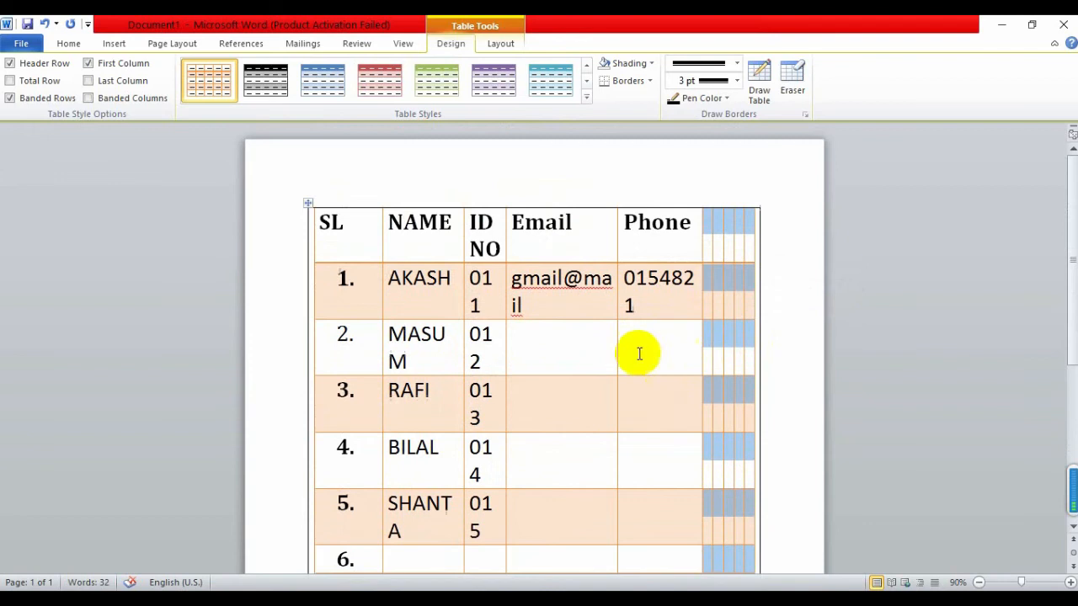
{"action": "scroll", "coordinate": [587, 447], "scroll_direction": "down", "scroll_amount": 5}
{"action": "scroll", "coordinate": [733, 297], "scroll_direction": "up", "scroll_amount": 3}
{"action": "scroll", "coordinate": [734, 298], "scroll_direction": "up", "scroll_amount": 2}
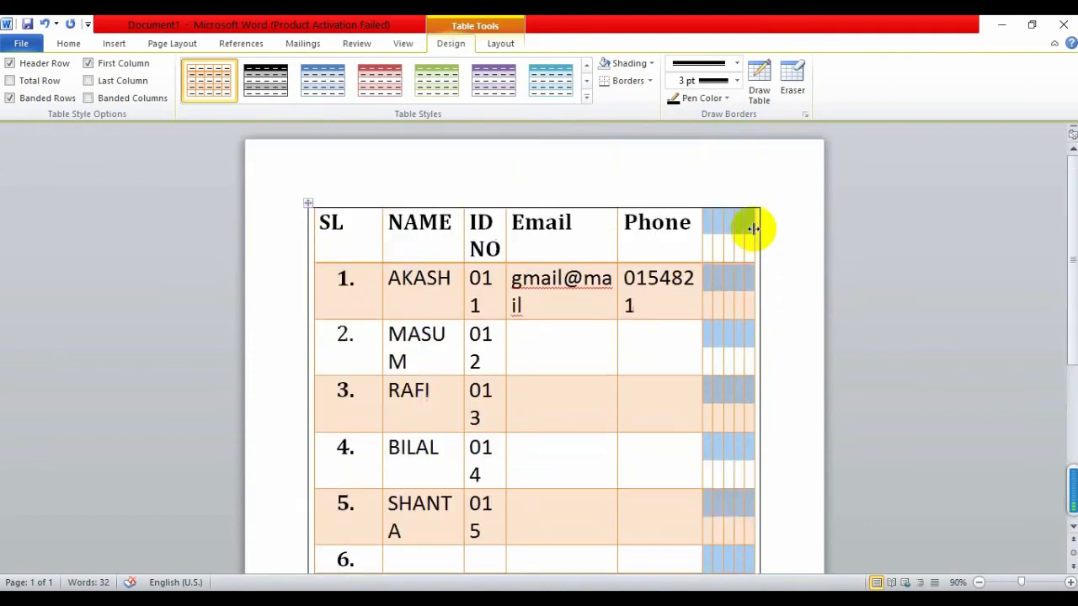
{"action": "key", "text": "ctrl+z"}
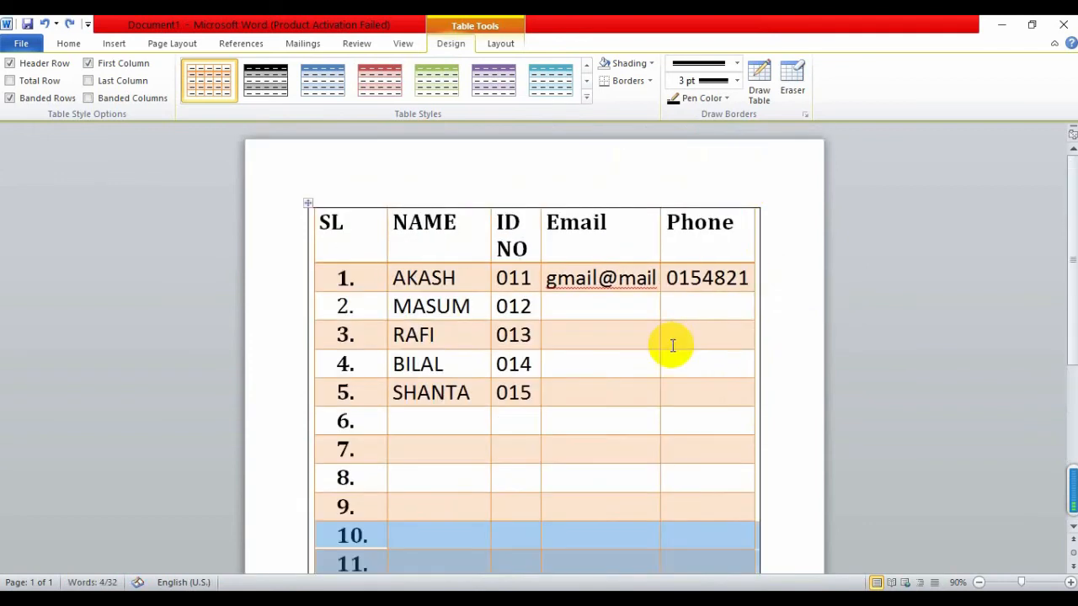
{"action": "scroll", "coordinate": [601, 331], "scroll_direction": "down", "scroll_amount": 3}
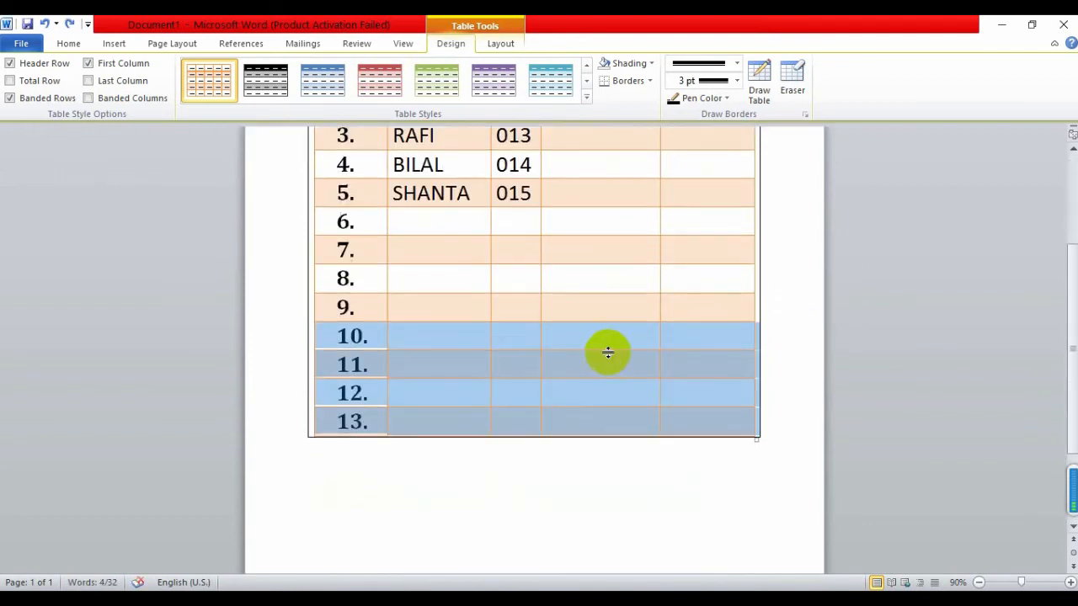
Delete rows 12 and 13 entirely through Delete Cells
{"action": "right_click", "coordinate": [438, 389]}
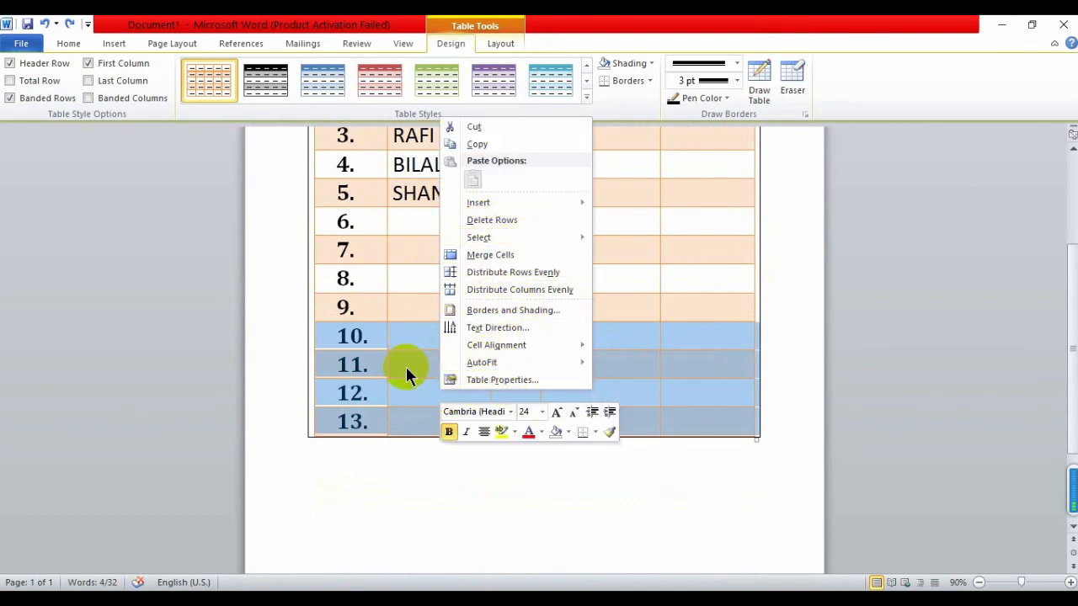
{"action": "left_click", "coordinate": [403, 344]}
{"action": "left_click", "coordinate": [413, 333]}
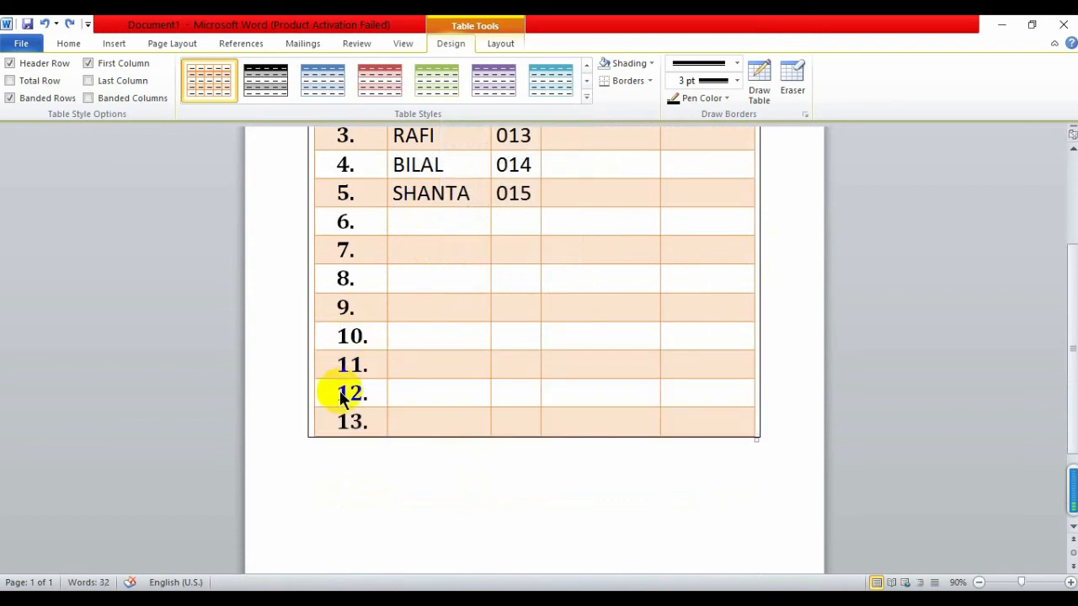
{"action": "left_click_drag", "start_coordinate": [333, 390], "coordinate": [608, 428]}
{"action": "right_click", "coordinate": [609, 427]}
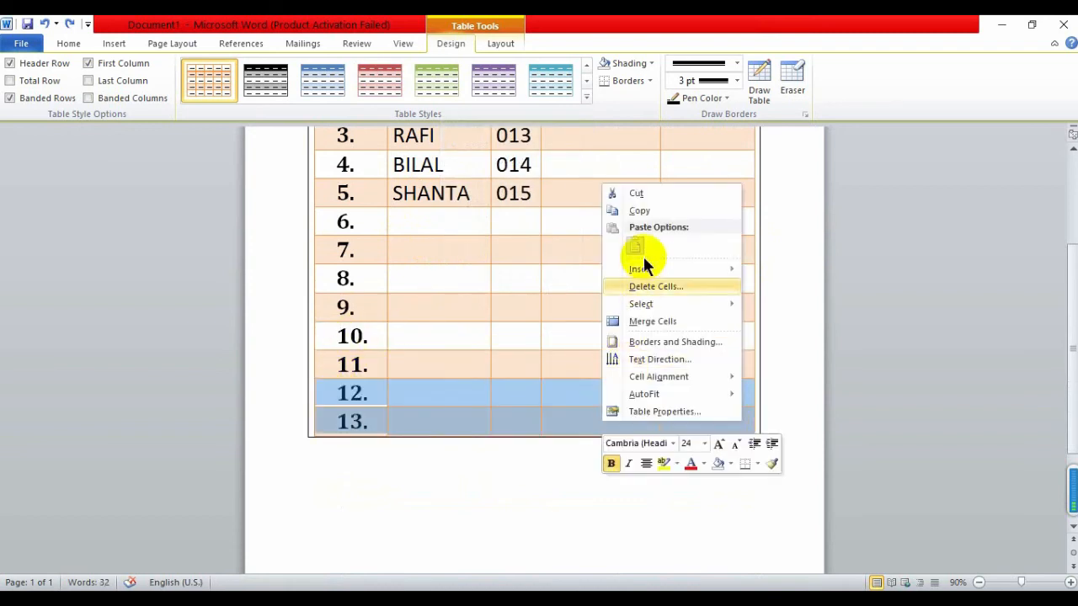
{"action": "left_click", "coordinate": [649, 286]}
{"action": "left_click", "coordinate": [505, 335]}
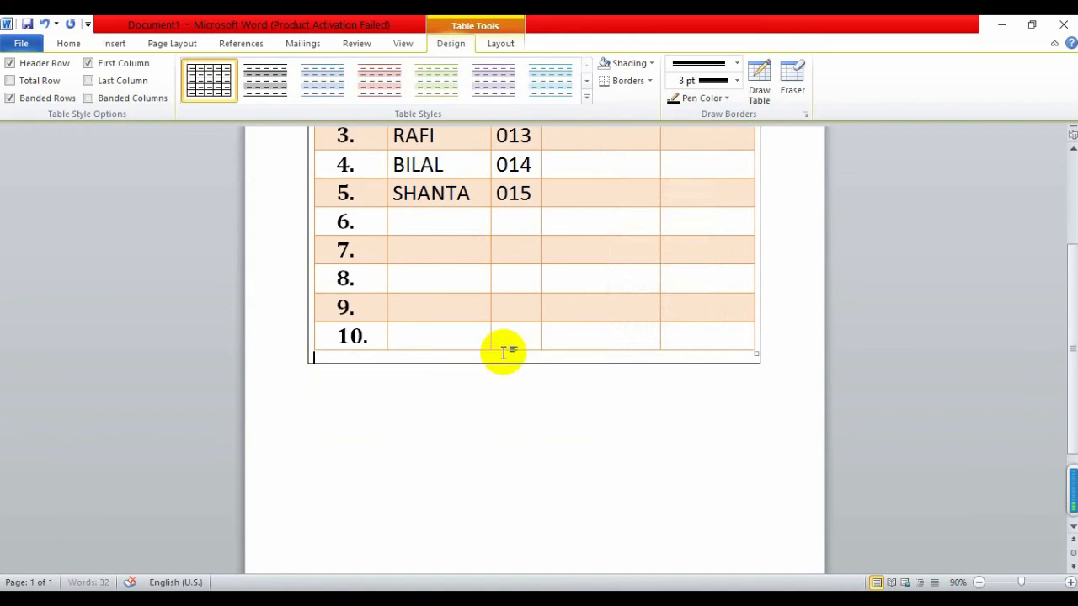
Delete the header through row 9 via Delete Cells, then remove the leftover row with Backspace
{"action": "scroll", "coordinate": [493, 418], "scroll_direction": "up", "scroll_amount": 3}
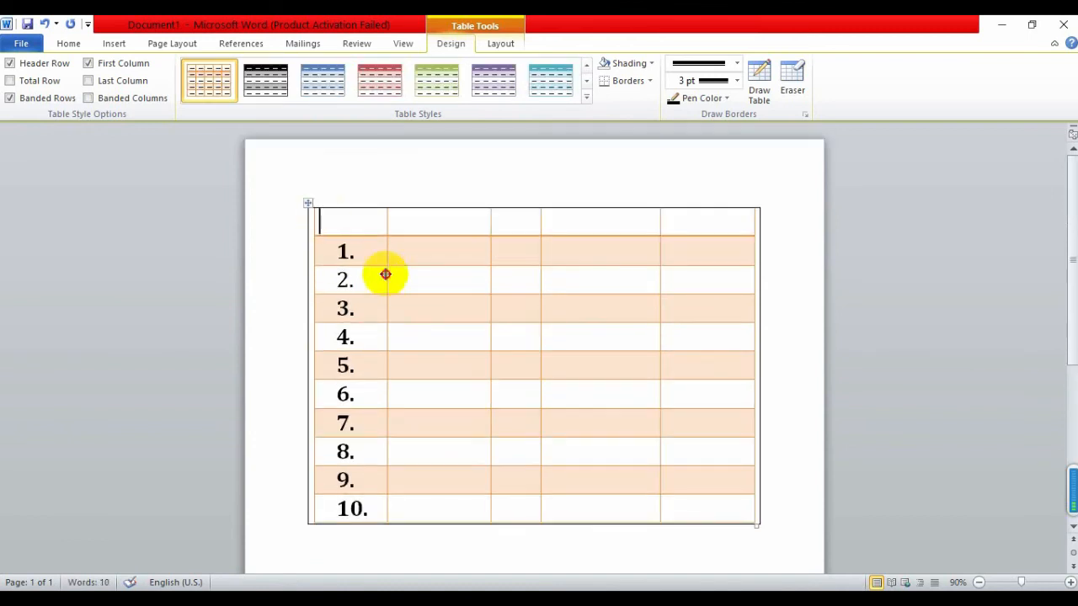
{"action": "left_click_drag", "start_coordinate": [337, 222], "coordinate": [746, 561]}
{"action": "right_click", "coordinate": [663, 479]}
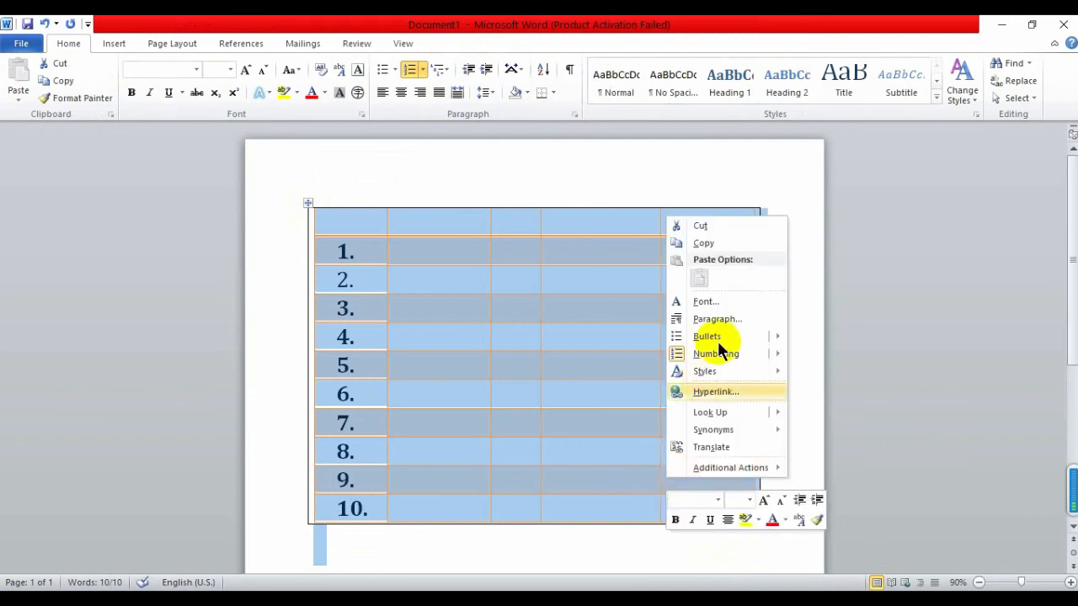
{"action": "key", "text": "Escape"}
{"action": "left_click", "coordinate": [360, 221]}
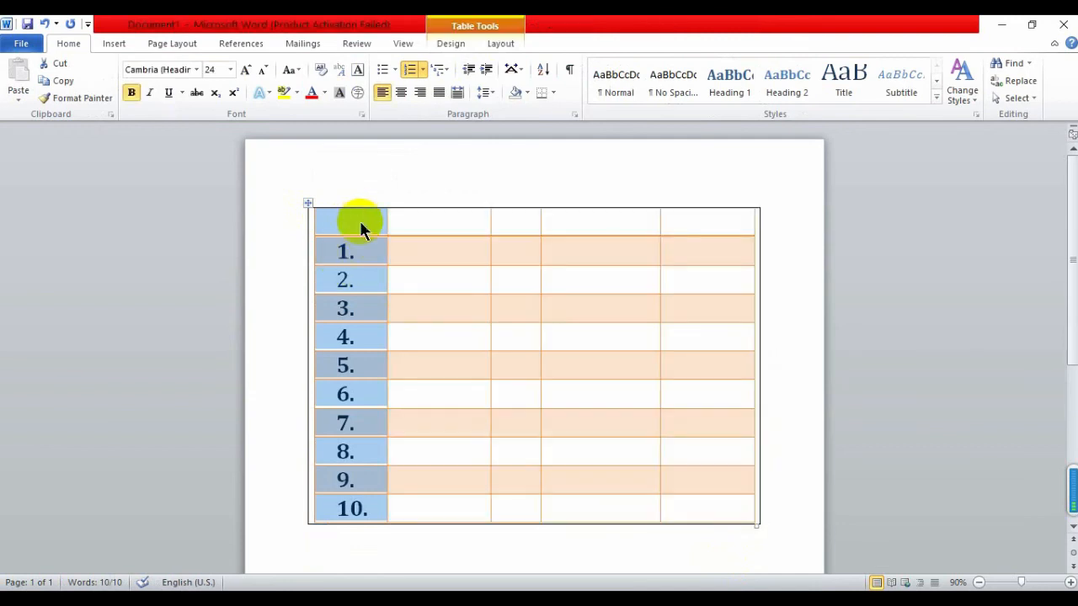
{"action": "left_click_drag", "start_coordinate": [360, 221], "coordinate": [715, 492]}
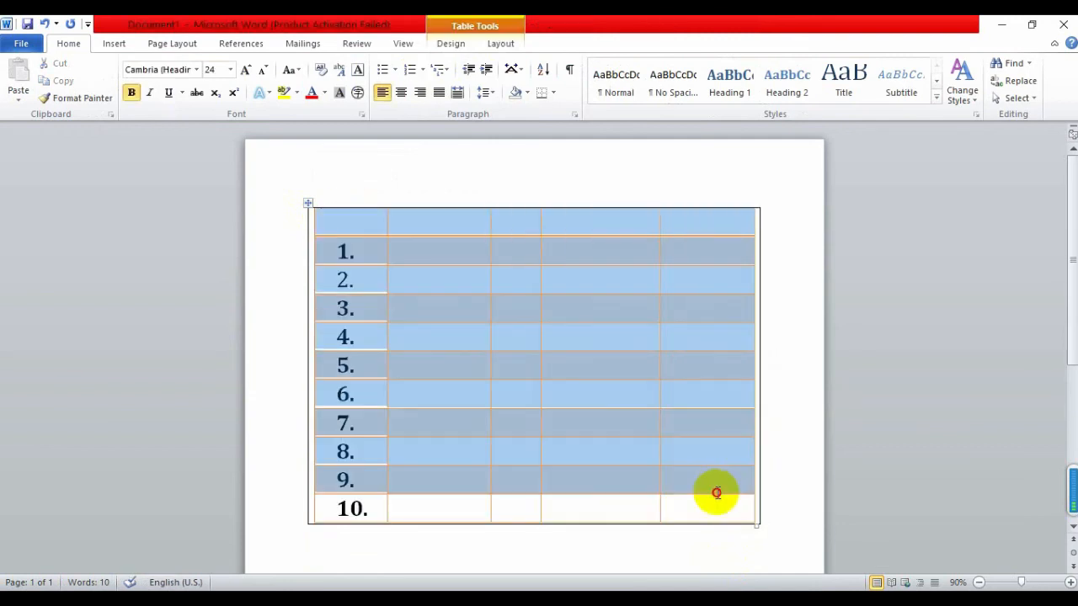
{"action": "right_click", "coordinate": [676, 418]}
{"action": "left_click", "coordinate": [731, 285]}
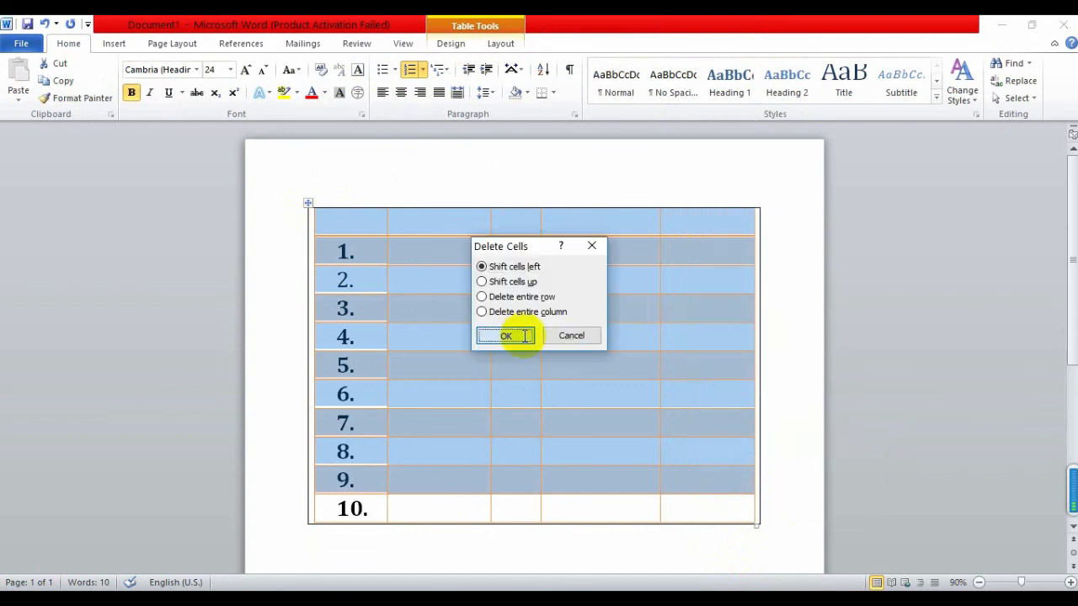
{"action": "left_click", "coordinate": [519, 336]}
{"action": "left_click", "coordinate": [309, 204]}
{"action": "key", "text": "BackSpace"}
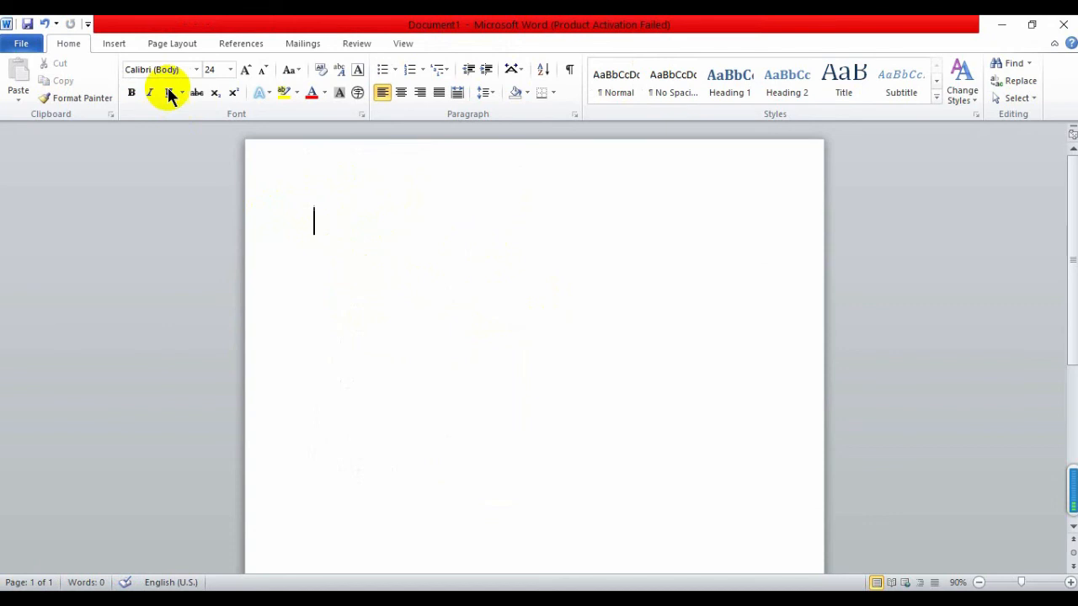
Insert a 7-column by 9-row table and select header cells two through seven
{"action": "left_click", "coordinate": [114, 44]}
{"action": "left_click", "coordinate": [124, 94]}
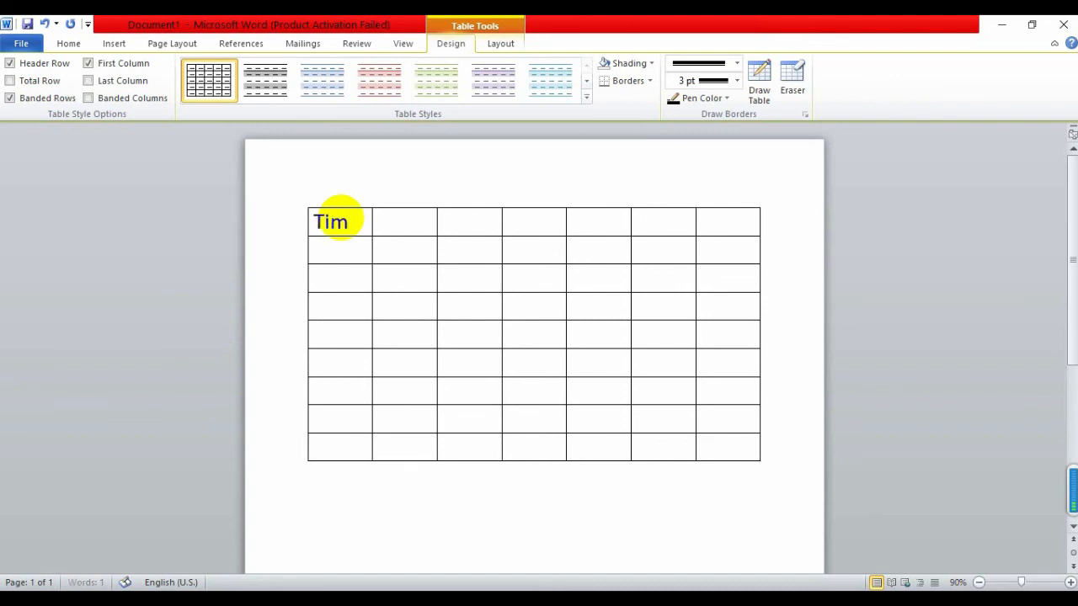
{"action": "left_click_drag", "start_coordinate": [427, 222], "coordinate": [725, 218]}
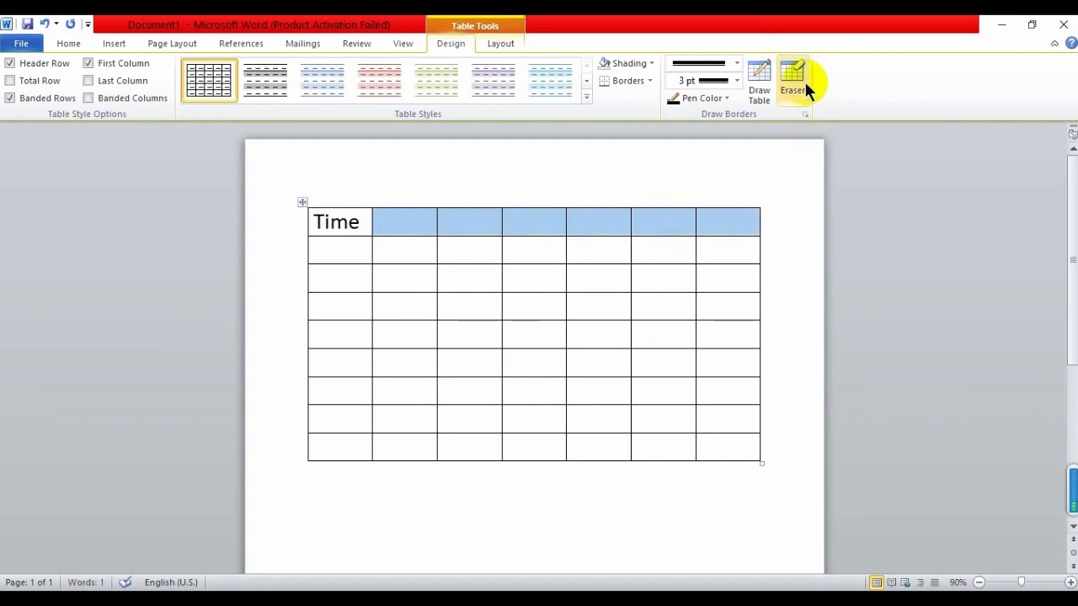
Erase the five header-row dividers to merge one wide cell, then start typing Sat down the first column
{"action": "left_click", "coordinate": [436, 220]}
{"action": "left_click", "coordinate": [502, 220]}
{"action": "left_click", "coordinate": [566, 222]}
{"action": "left_click", "coordinate": [631, 221]}
{"action": "left_click", "coordinate": [633, 223]}
{"action": "left_click", "coordinate": [696, 223]}
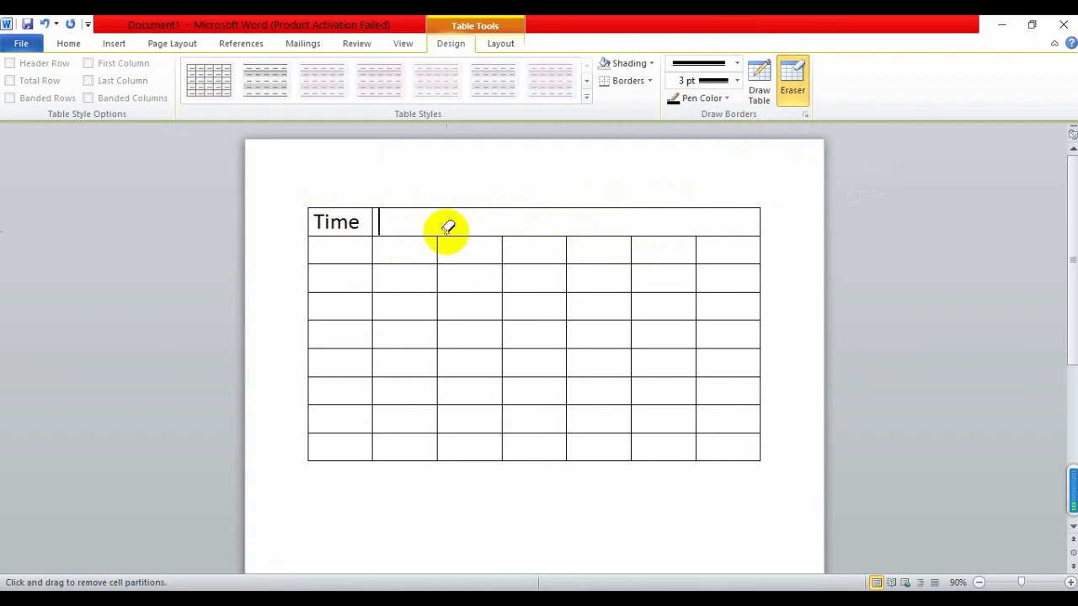
{"action": "key", "text": "Escape"}
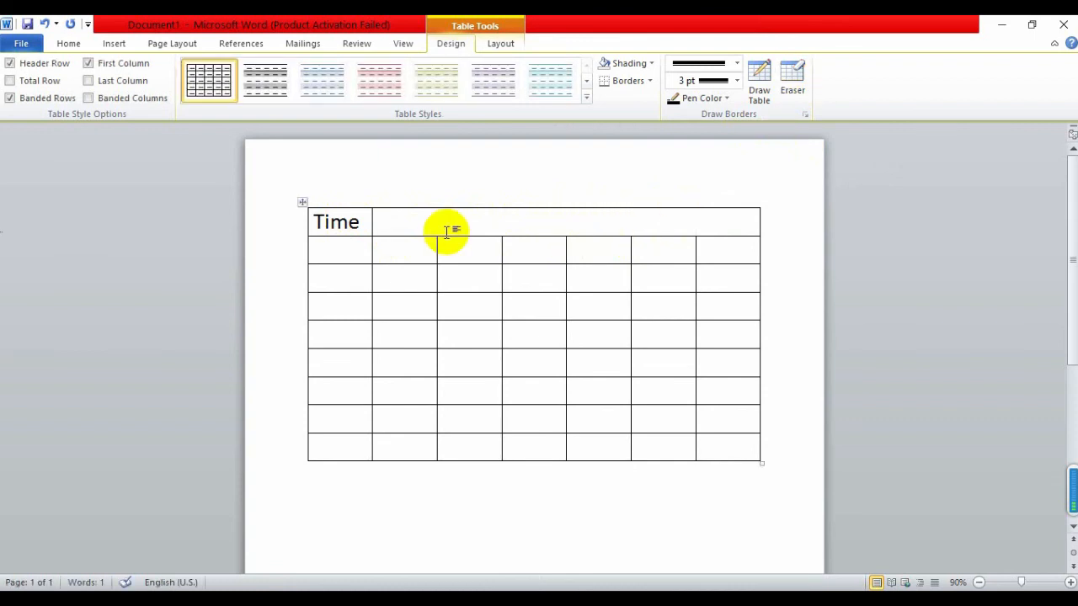
{"action": "type", "text": "sa"}
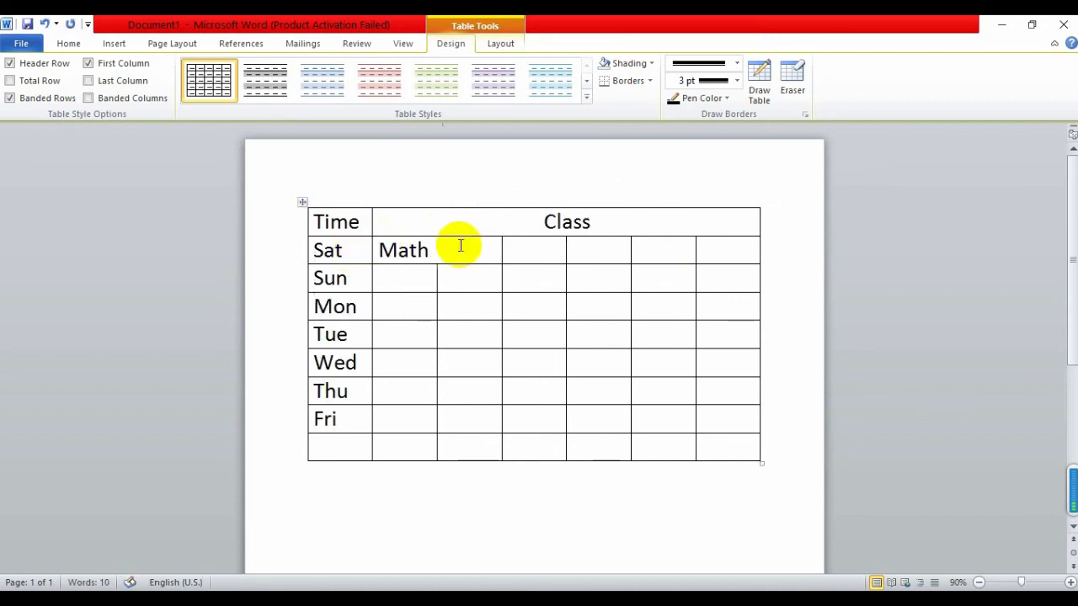
Center Math in its cell beside Sat
{"action": "left_click_drag", "start_coordinate": [432, 258], "coordinate": [373, 248]}
{"action": "left_click", "coordinate": [440, 250]}
{"action": "left_click_drag", "start_coordinate": [441, 250], "coordinate": [378, 250]}
{"action": "left_click", "coordinate": [68, 43]}
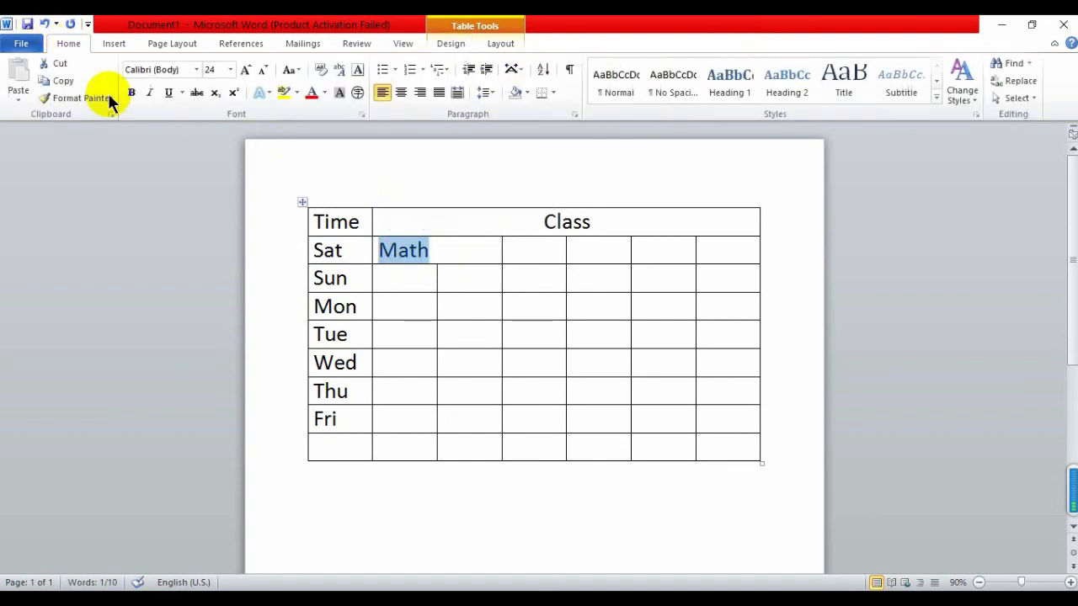
{"action": "left_click", "coordinate": [402, 93]}
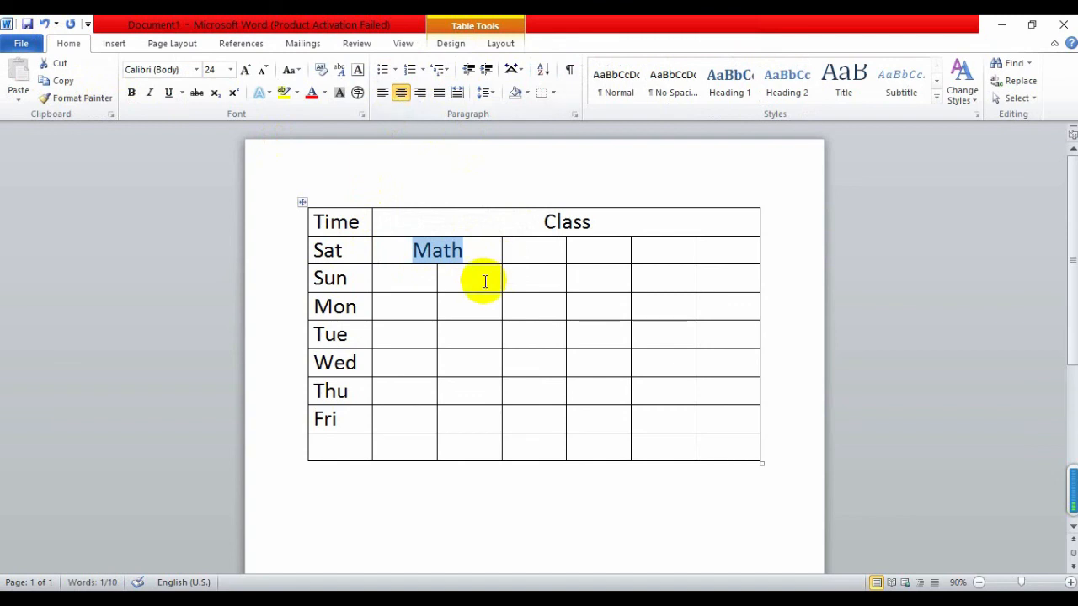
Merge the two selected Sun-row cells, then select the empty Tue–Fri cells in columns 2–5
{"action": "left_click", "coordinate": [480, 276]}
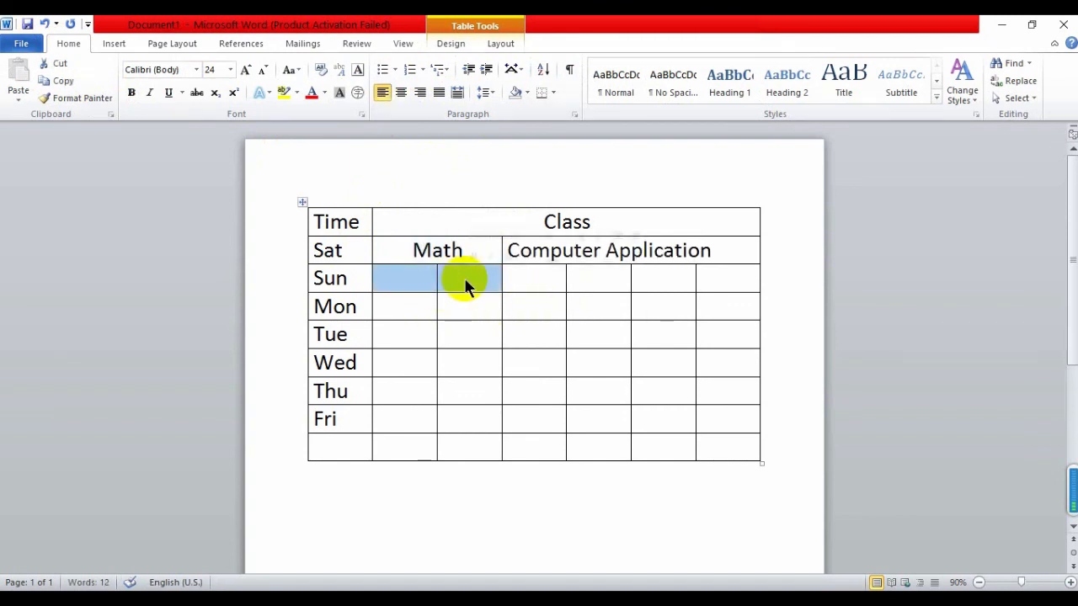
{"action": "right_click", "coordinate": [465, 280]}
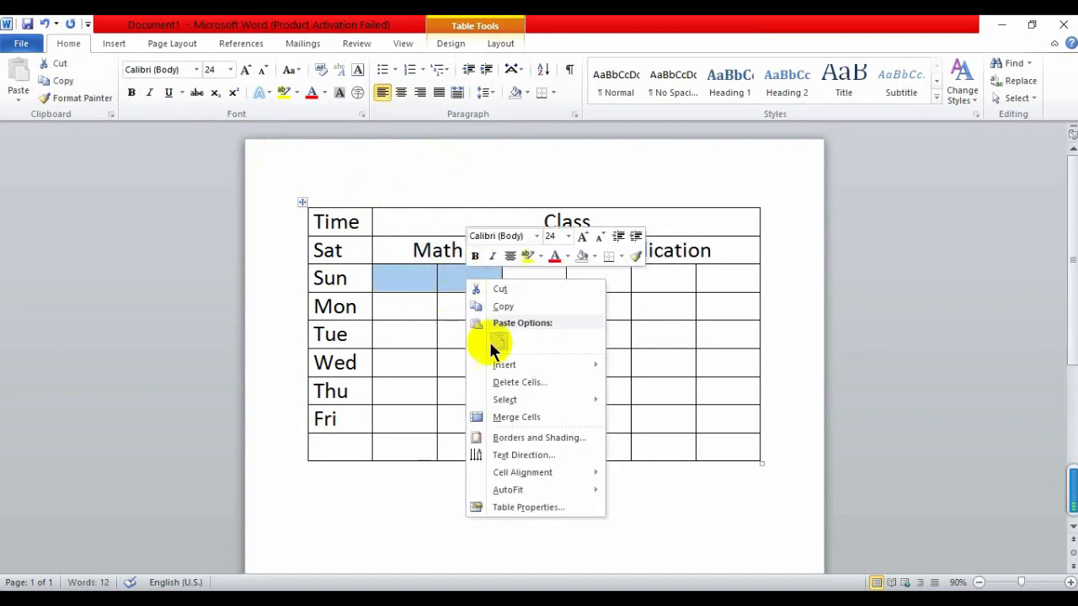
{"action": "left_click", "coordinate": [518, 419]}
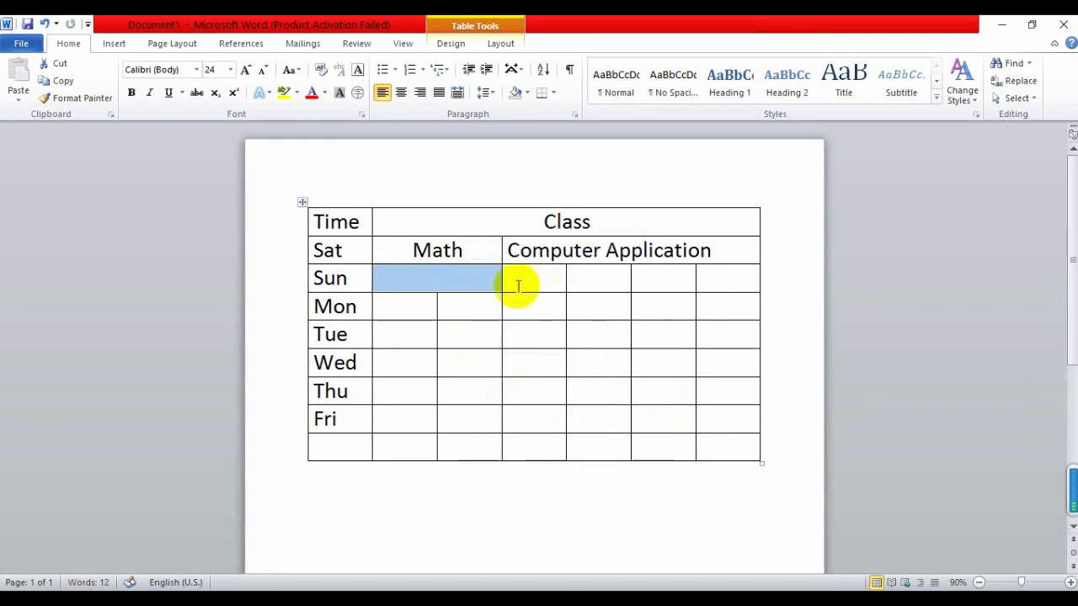
{"action": "left_click", "coordinate": [429, 285]}
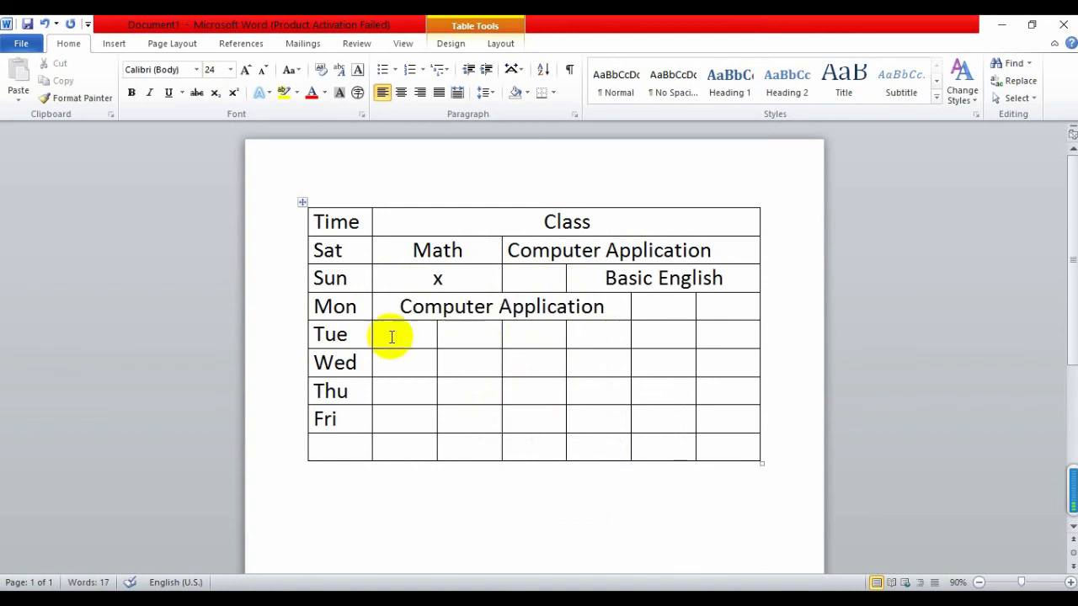
{"action": "left_click_drag", "start_coordinate": [418, 334], "coordinate": [602, 416]}
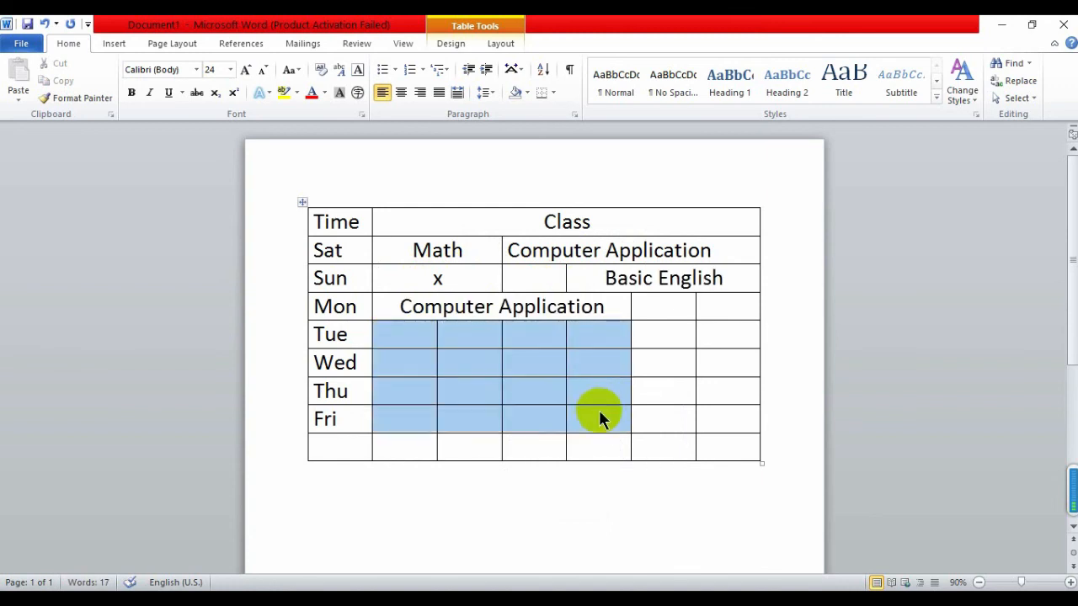
{"action": "left_click", "coordinate": [684, 313]}
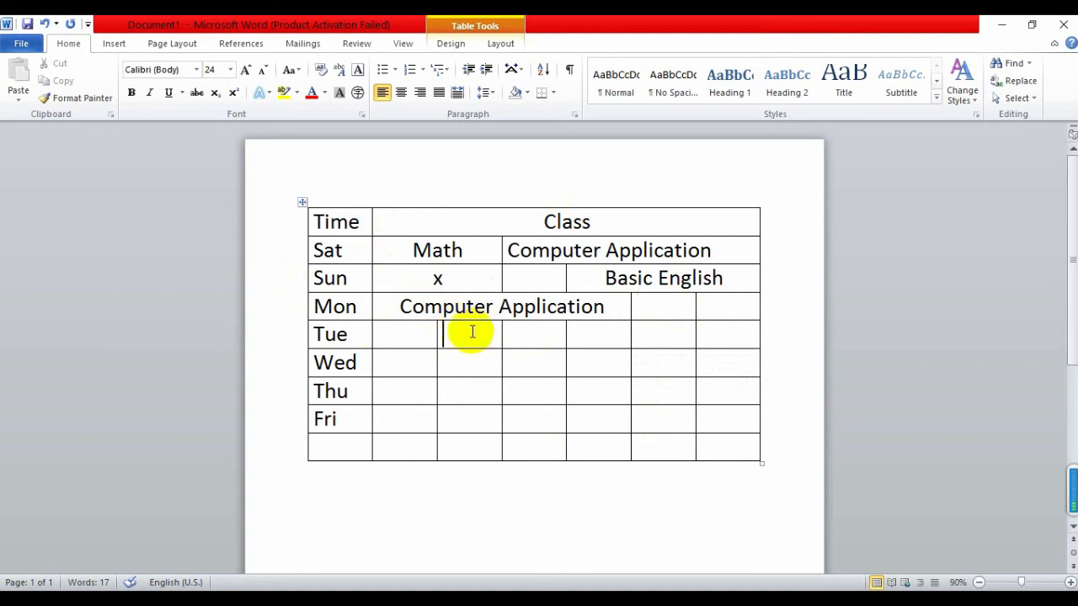
Select the whole table, try red shading, then apply the light-blue banded table style
{"action": "left_click", "coordinate": [302, 202]}
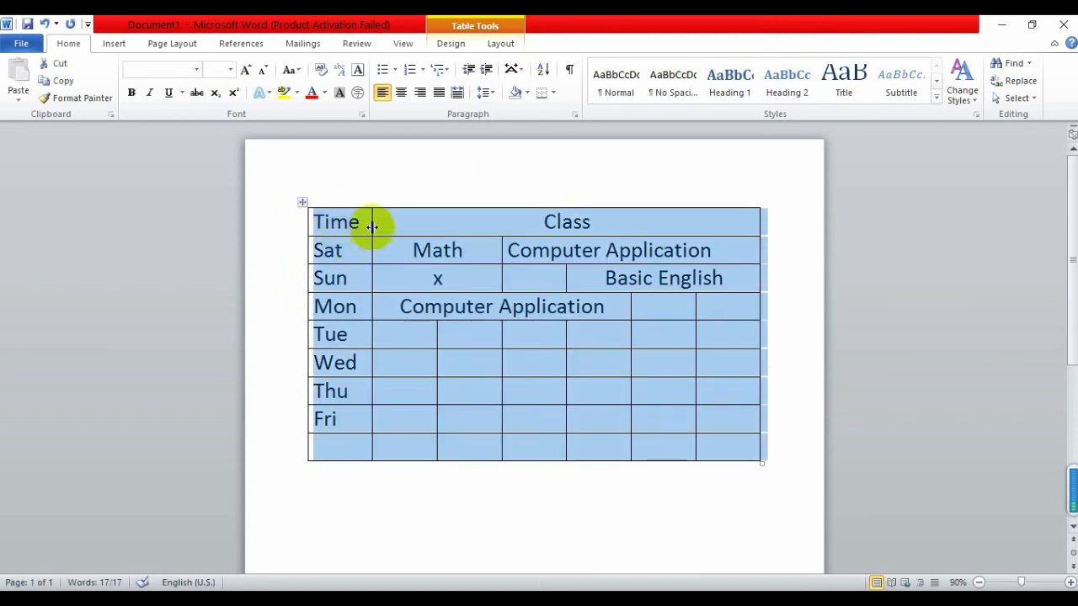
{"action": "double_click", "coordinate": [301, 202]}
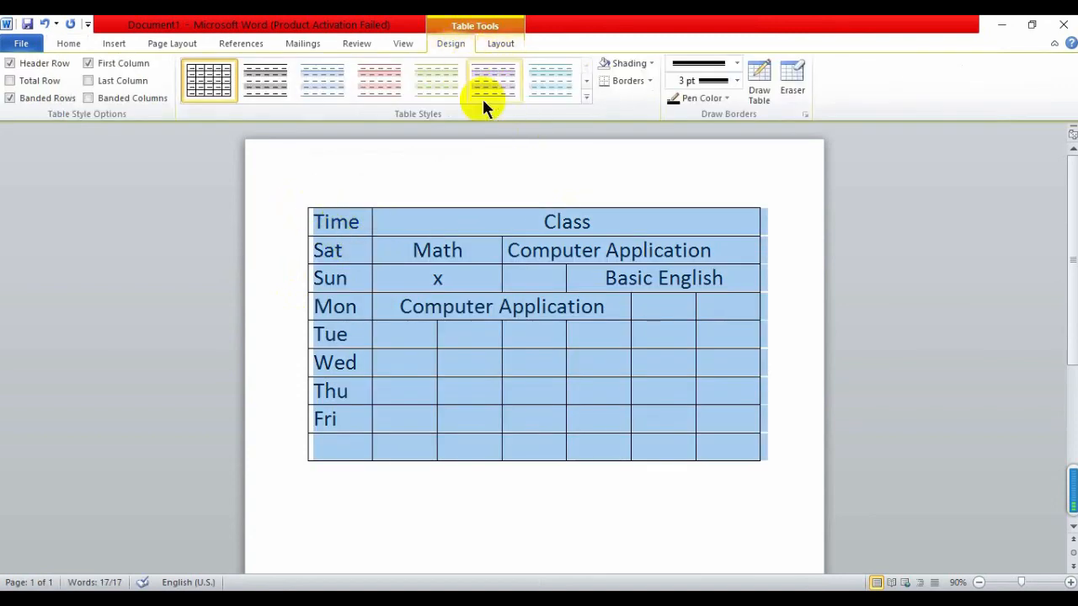
{"action": "left_click", "coordinate": [649, 81]}
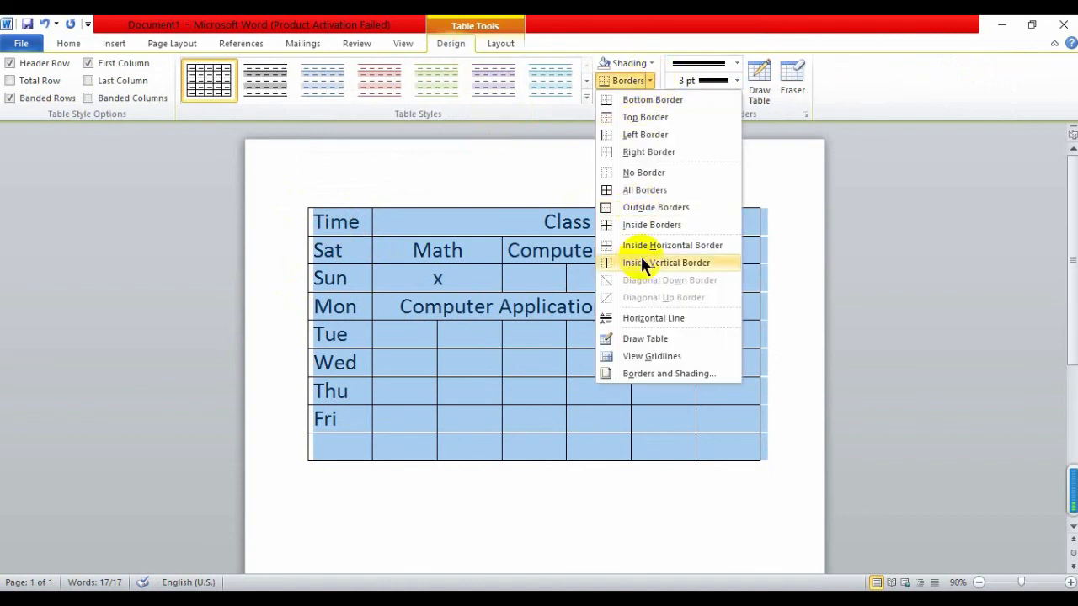
{"action": "left_click", "coordinate": [651, 64]}
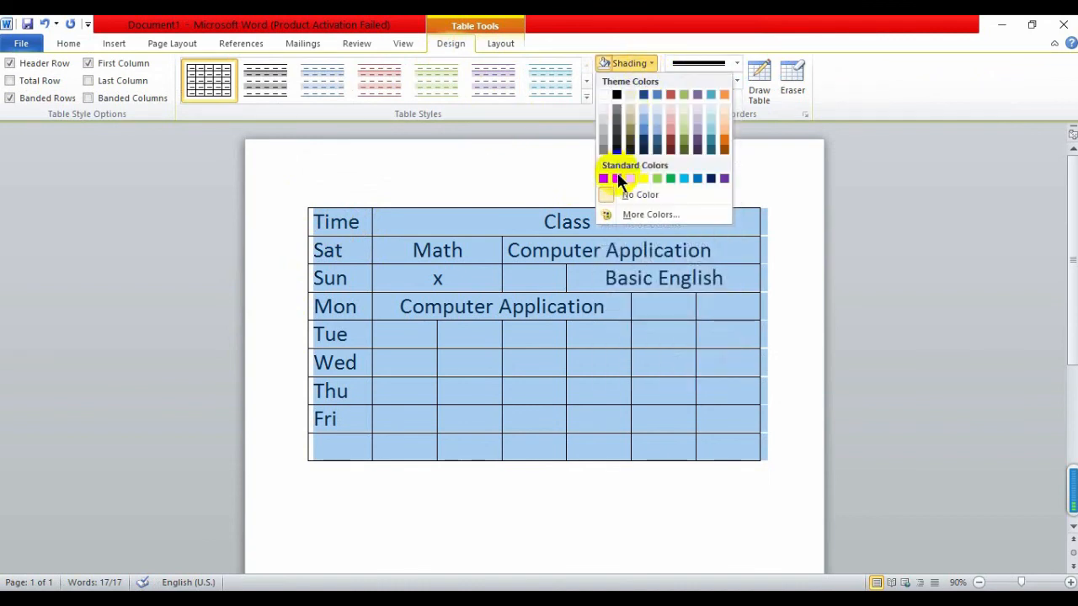
{"action": "left_click", "coordinate": [618, 178]}
{"action": "left_click", "coordinate": [304, 82]}
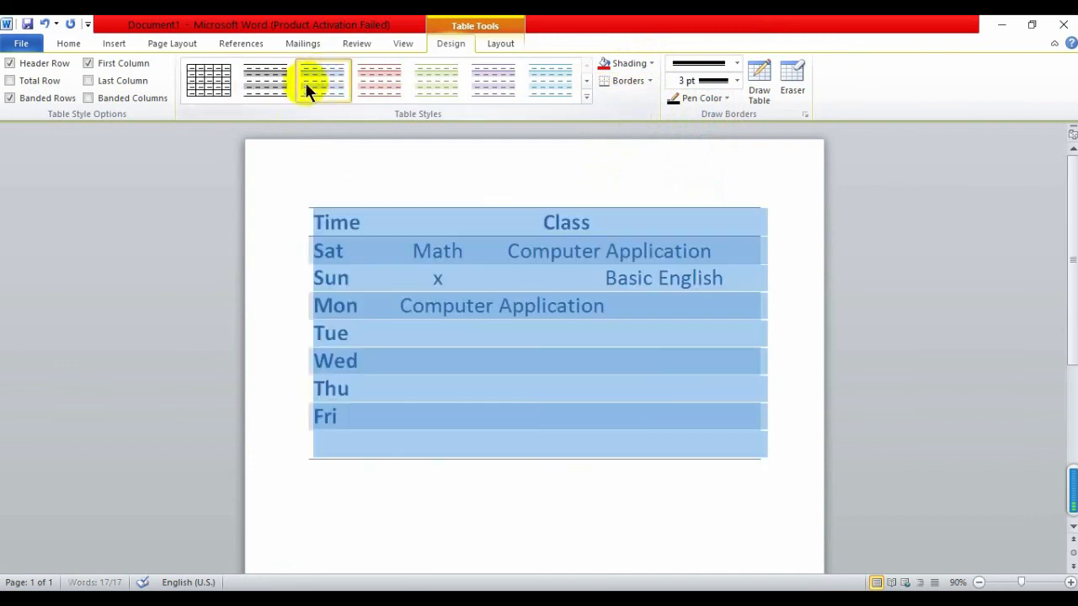
{"action": "left_click", "coordinate": [588, 79]}
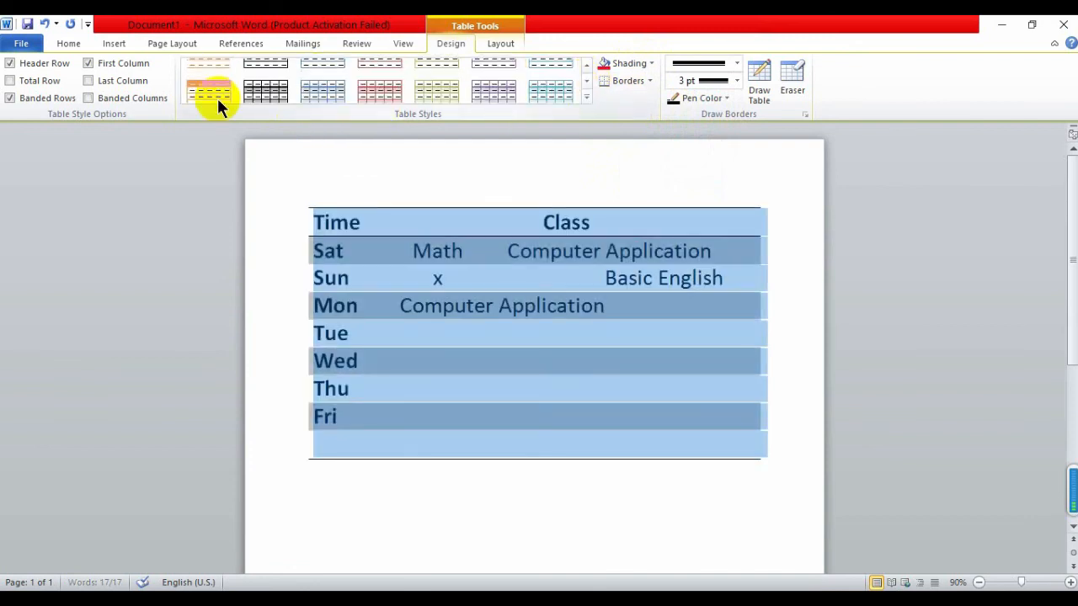